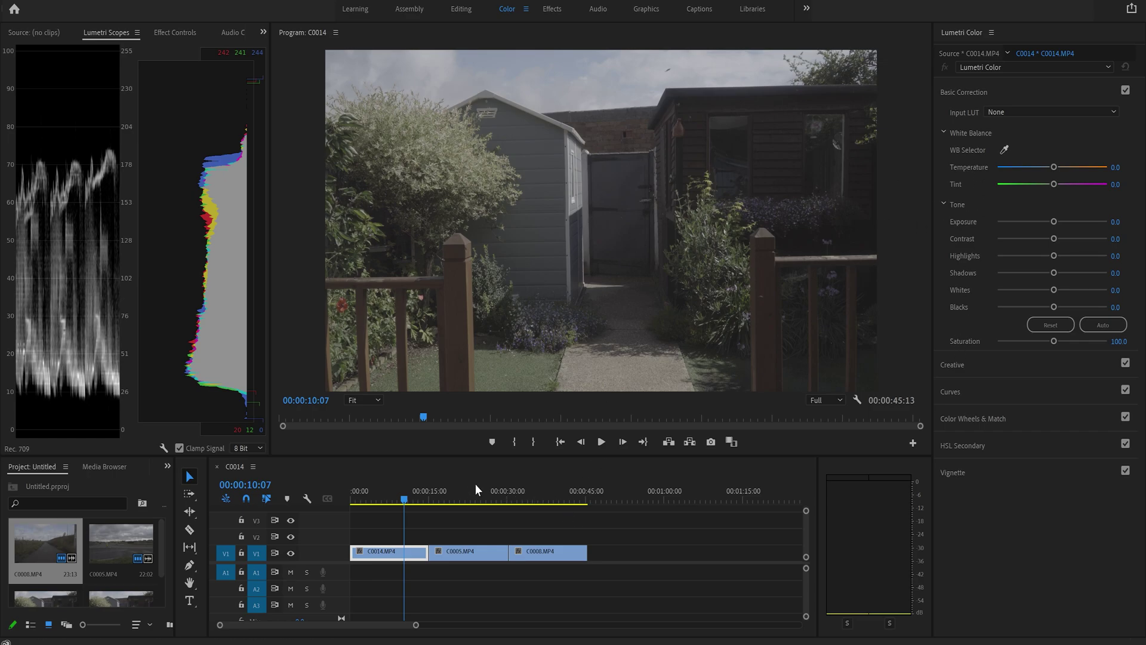
- Preview the C0005 and C0008 clips on the timeline, returning to garden clip C0014
left_click(381, 500)
left_click_drag(381, 500, 464, 499)
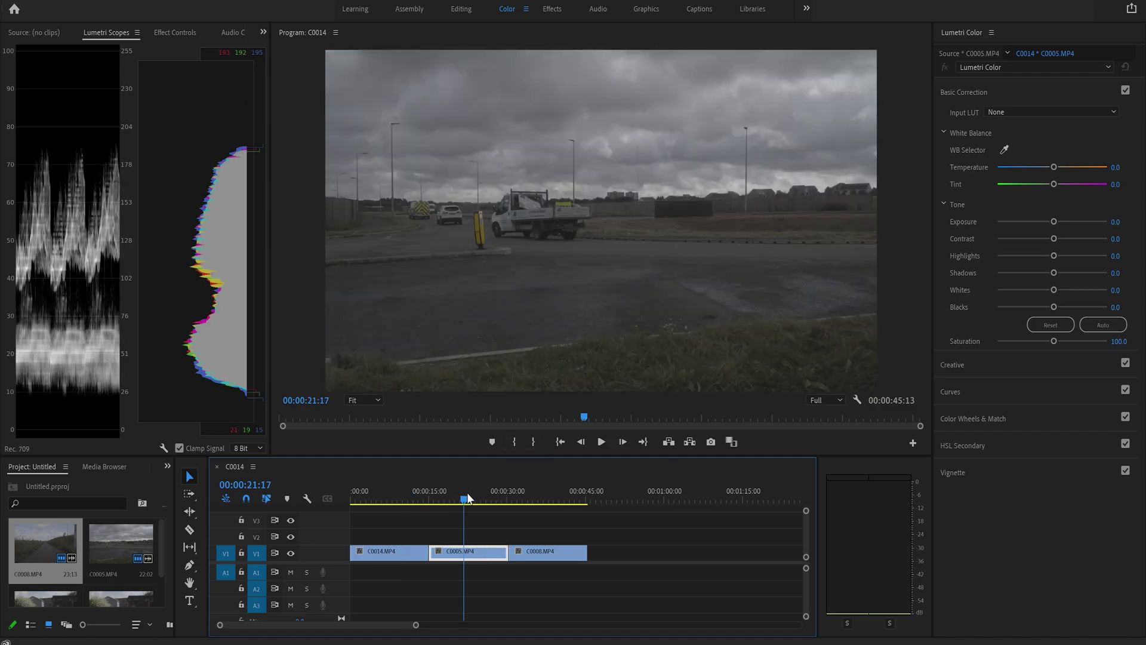
left_click_drag(466, 502, 562, 499)
left_click(531, 501)
left_click(403, 490)
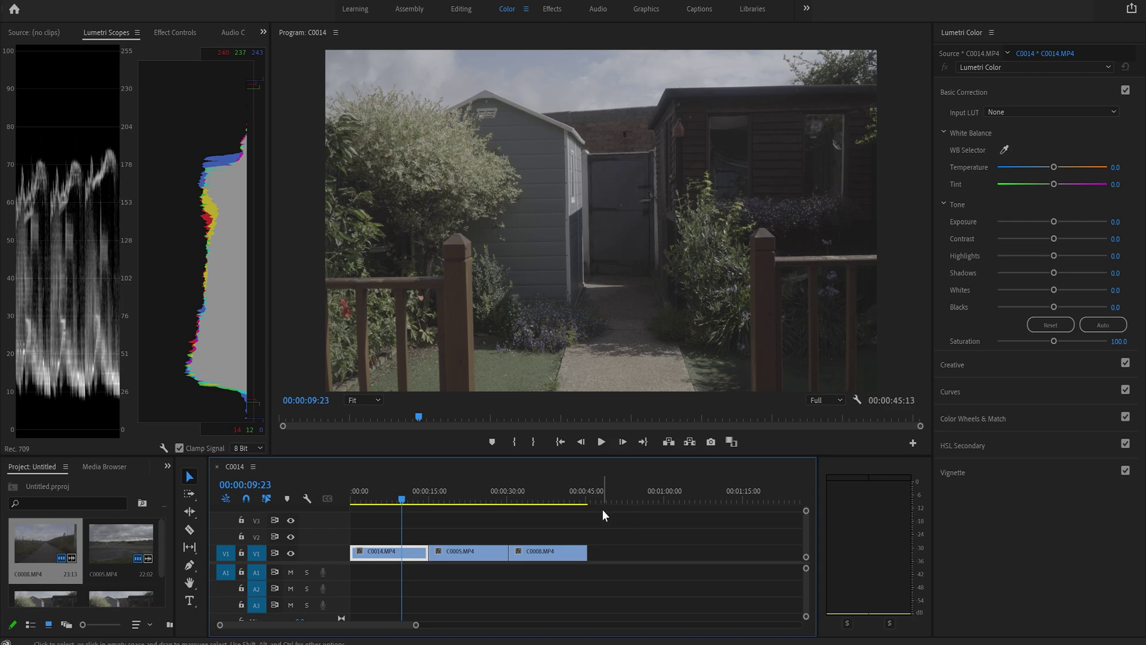
left_click_drag(465, 497, 405, 500)
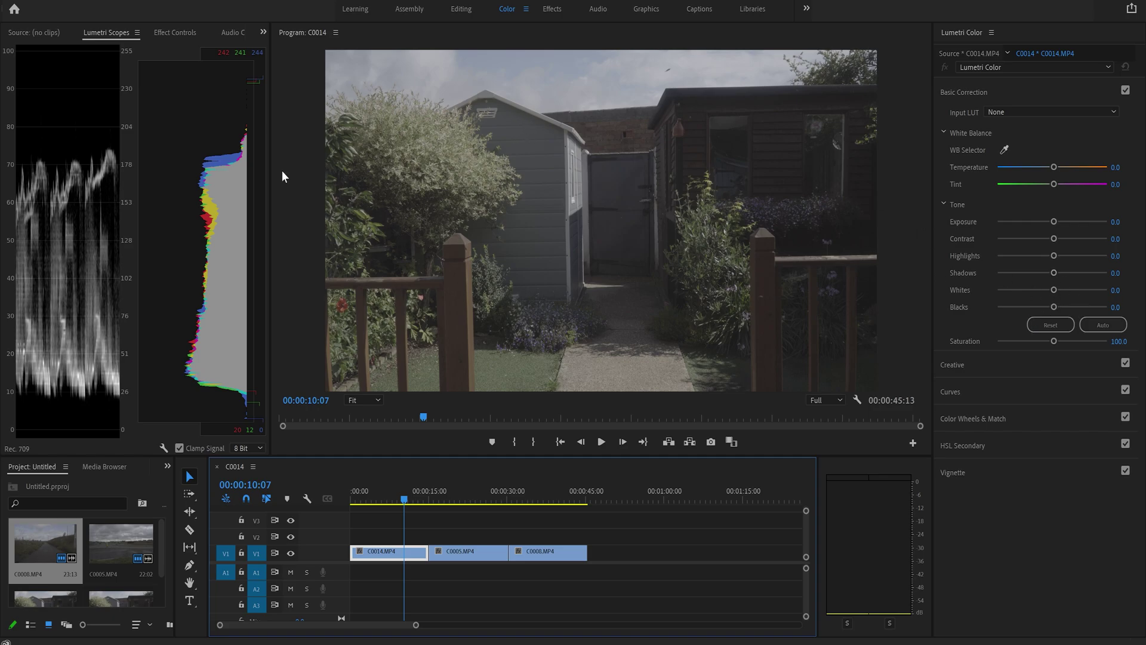
- Try Whites and Blacks adjustments on the garden clip, then reset both to zero
mouse_move(1049, 290)
left_mouse_down()
mouse_move(1084, 290)
mouse_move(1052, 289)
left_mouse_up()
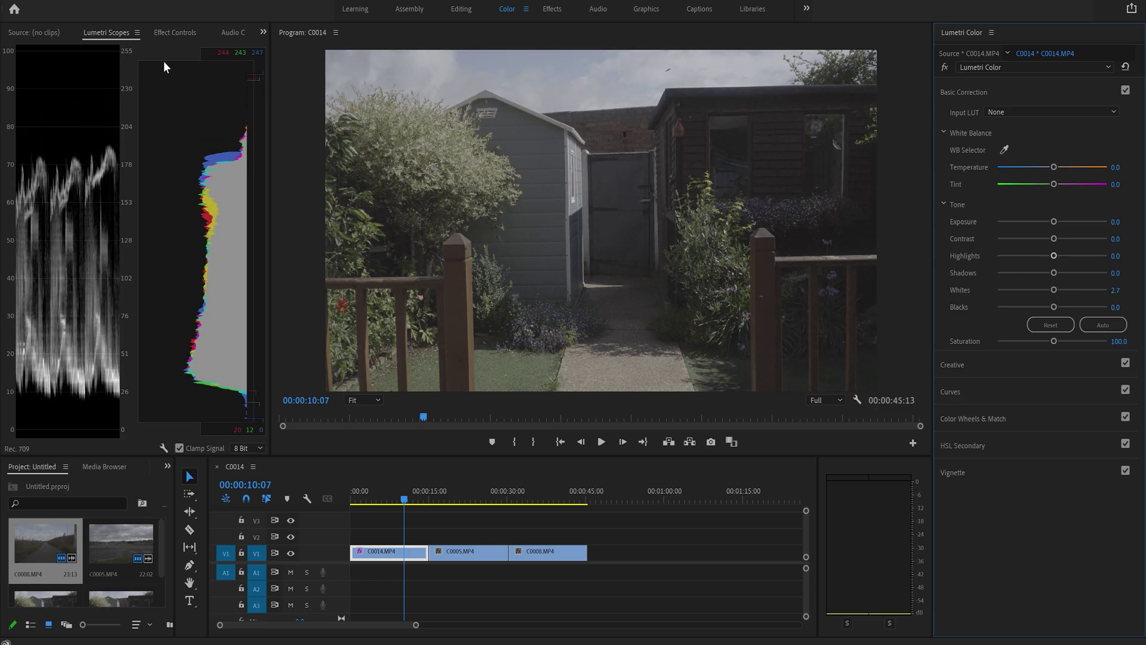
left_click(197, 65)
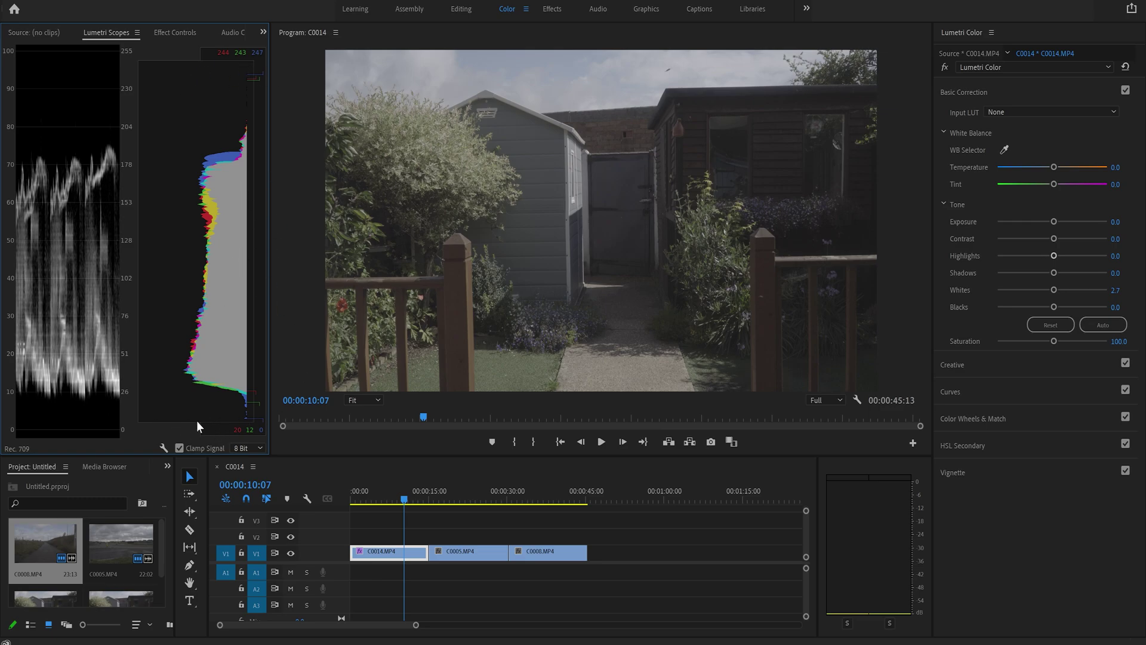
mouse_move(1052, 307)
left_mouse_down()
mouse_move(1037, 306)
mouse_move(1061, 293)
mouse_move(1051, 292)
mouse_move(1051, 309)
left_mouse_up()
right_click(62, 242)
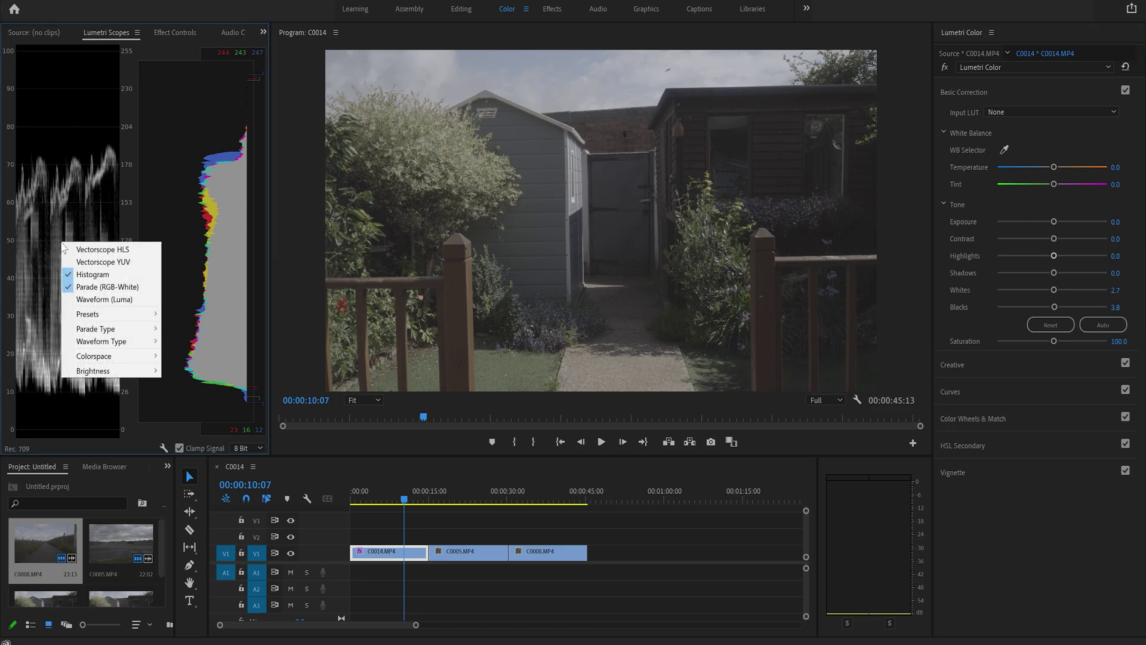
left_click(63, 145)
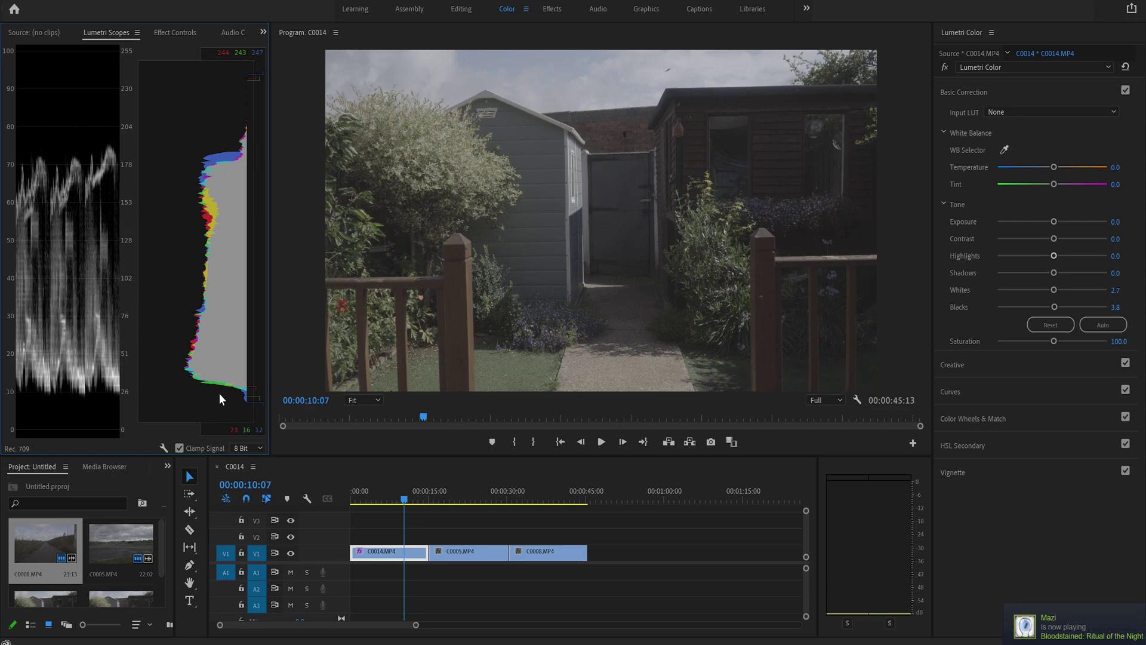
mouse_move(1052, 307)
left_mouse_down()
mouse_move(1041, 307)
mouse_move(1073, 296)
mouse_move(1062, 304)
left_mouse_up()
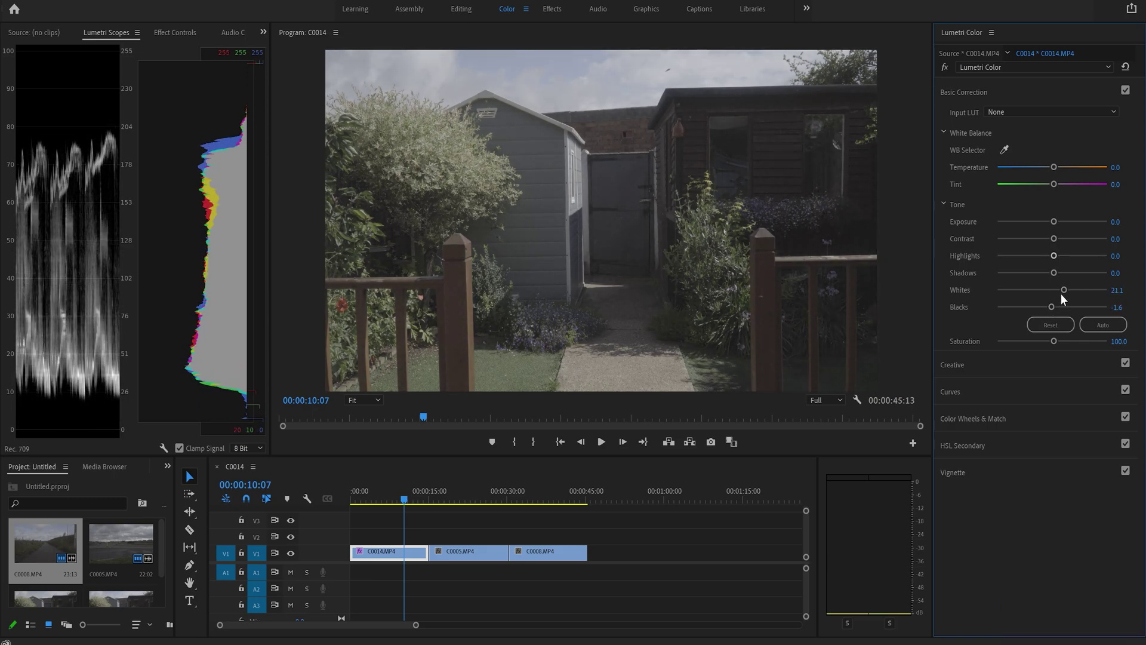
double_click(1063, 290)
double_click(1052, 307)
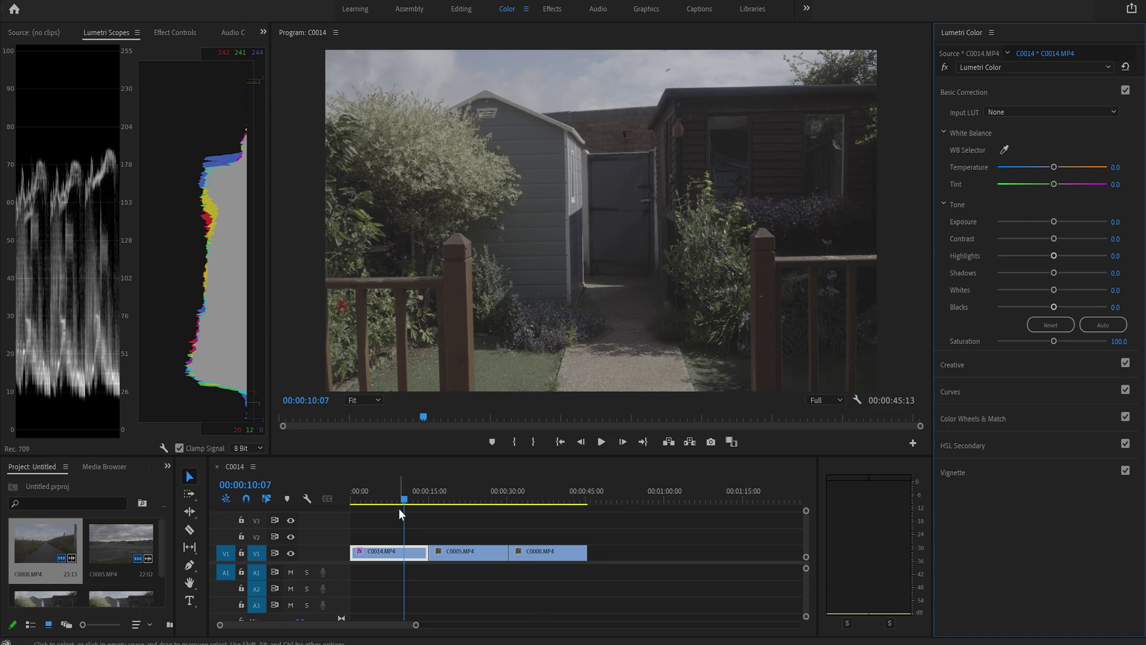
- White-balance off the grey shed with the WB Selector, settling at Temperature 3.8, Tint -4.1
left_click_drag(403, 503, 383, 500)
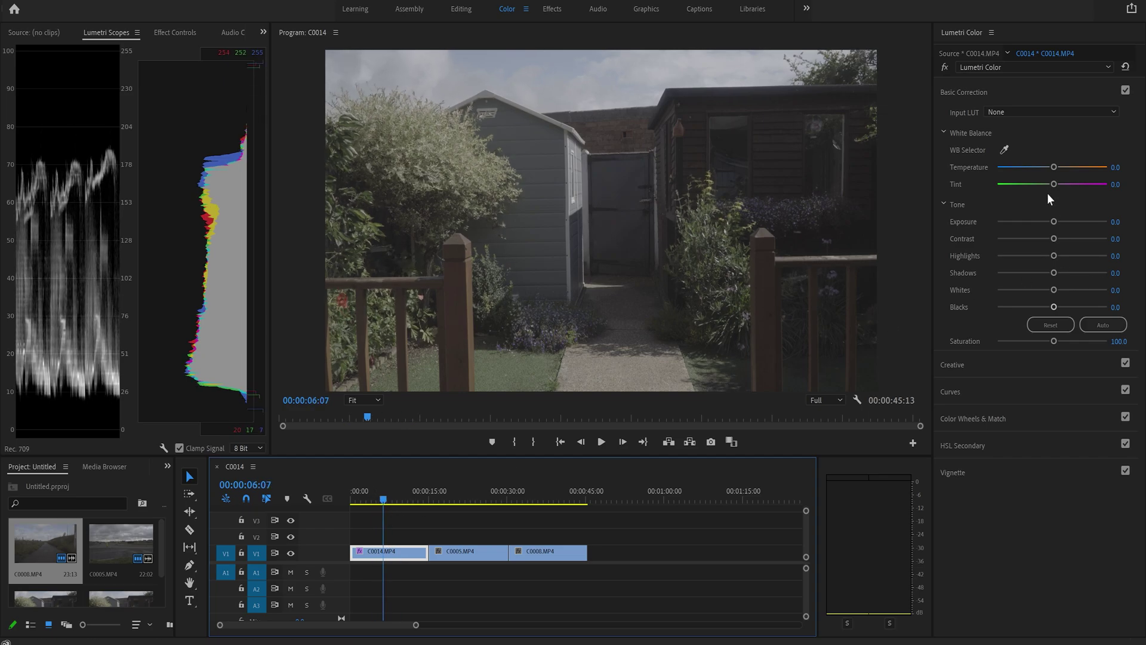
left_click(1005, 151)
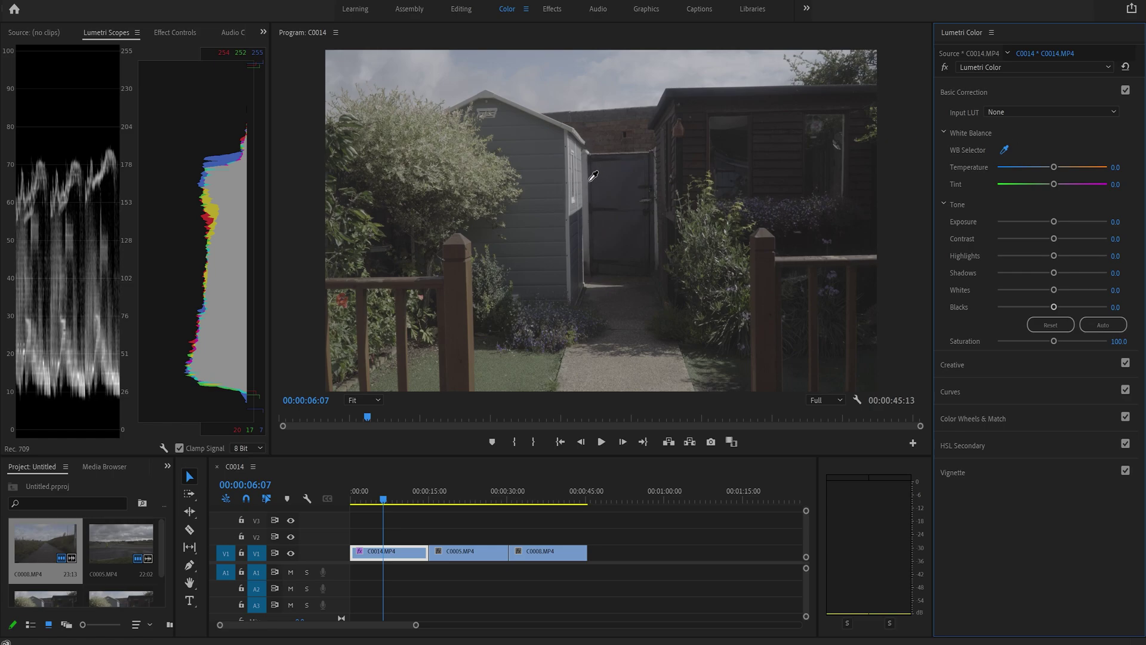
left_click(594, 182)
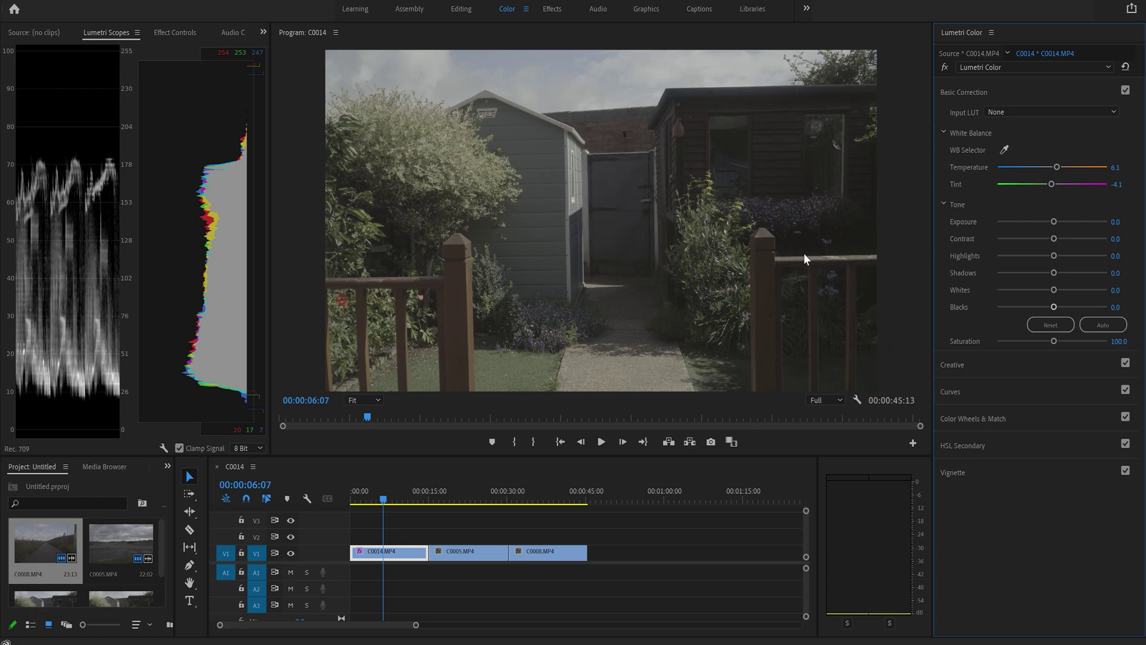
left_click_drag(1057, 167, 1060, 204)
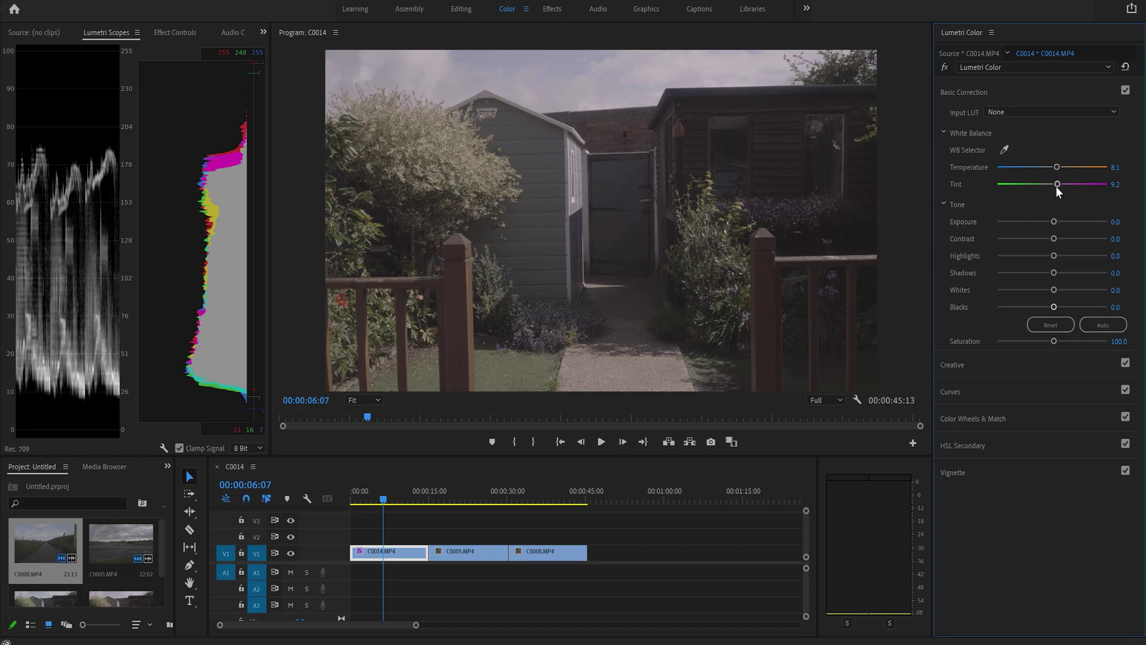
double_click(1056, 185)
double_click(1054, 168)
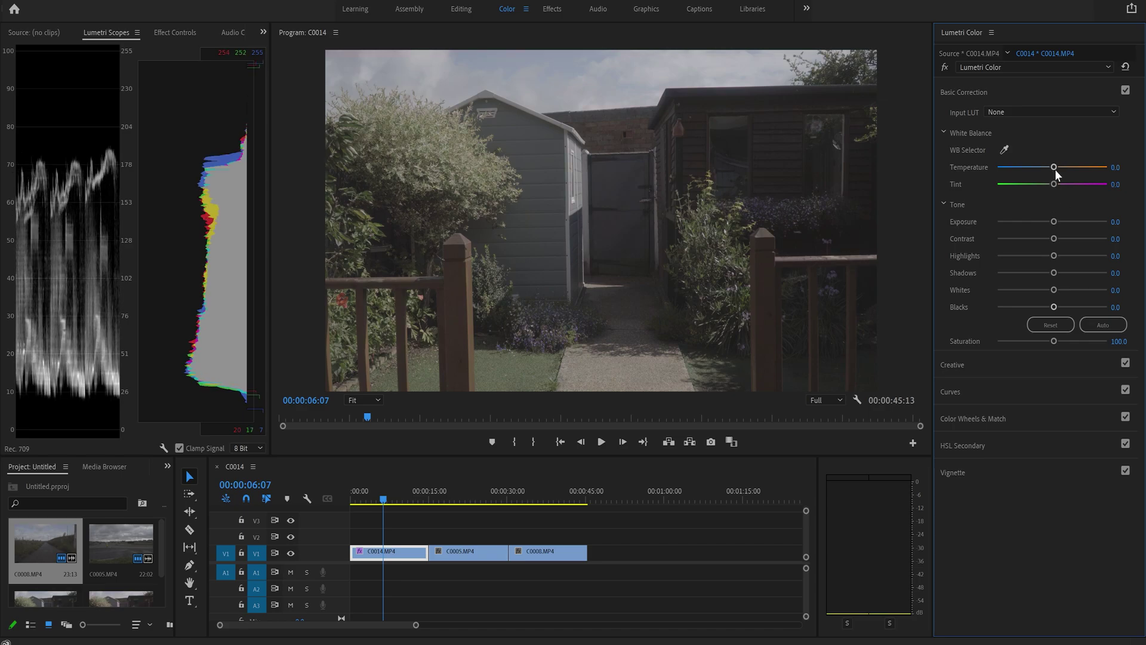
left_click(1004, 150)
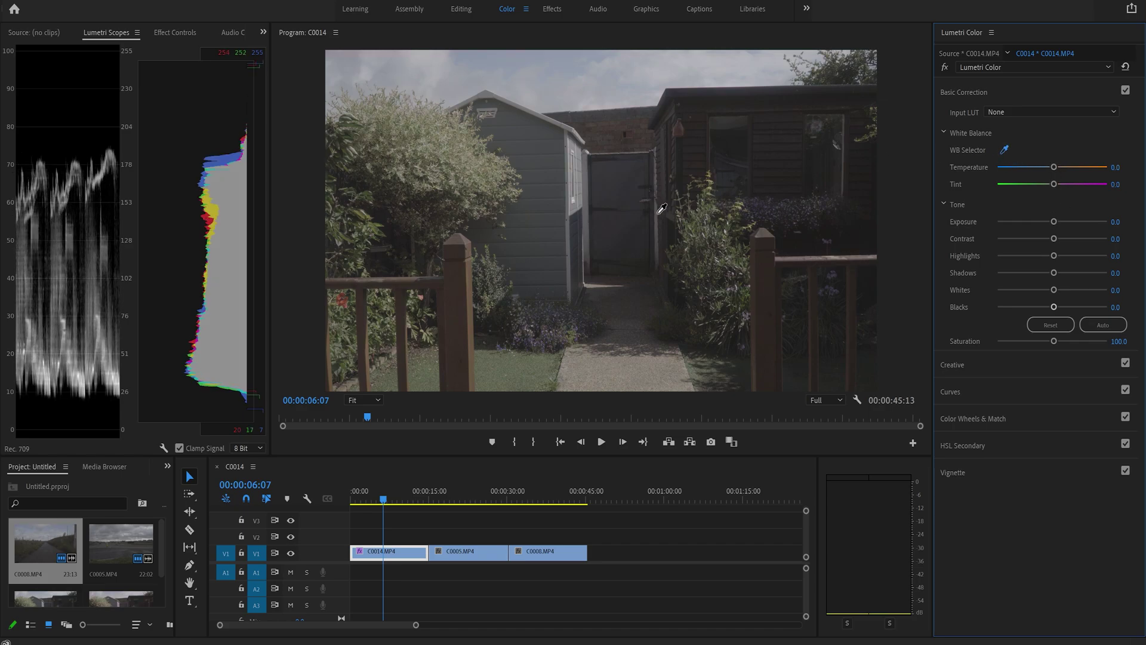
left_click(593, 191)
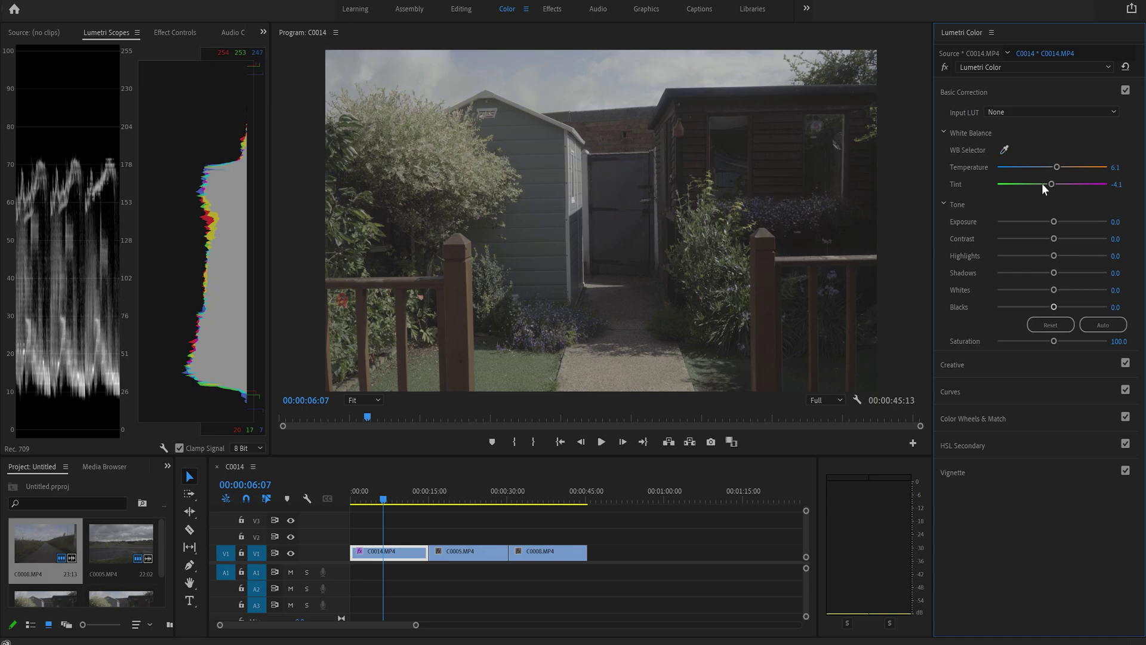
left_click_drag(1055, 169, 1052, 167)
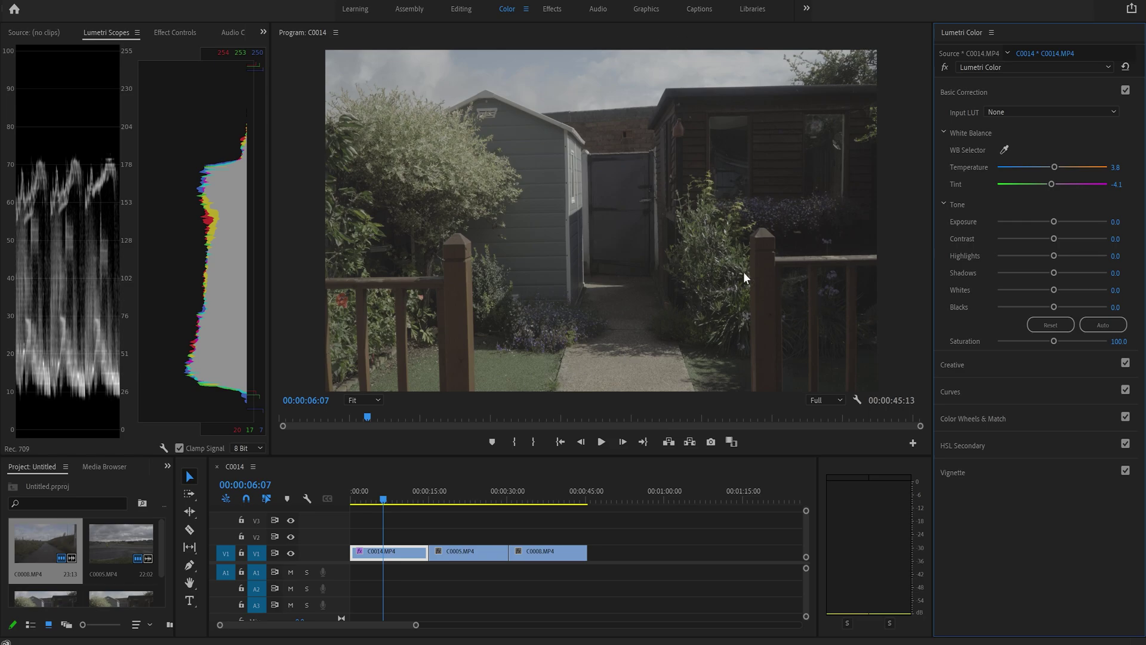
- Review garden clip C0014 in playback, then raise its Exposure to 1.1
left_click(600, 441)
left_click(602, 446)
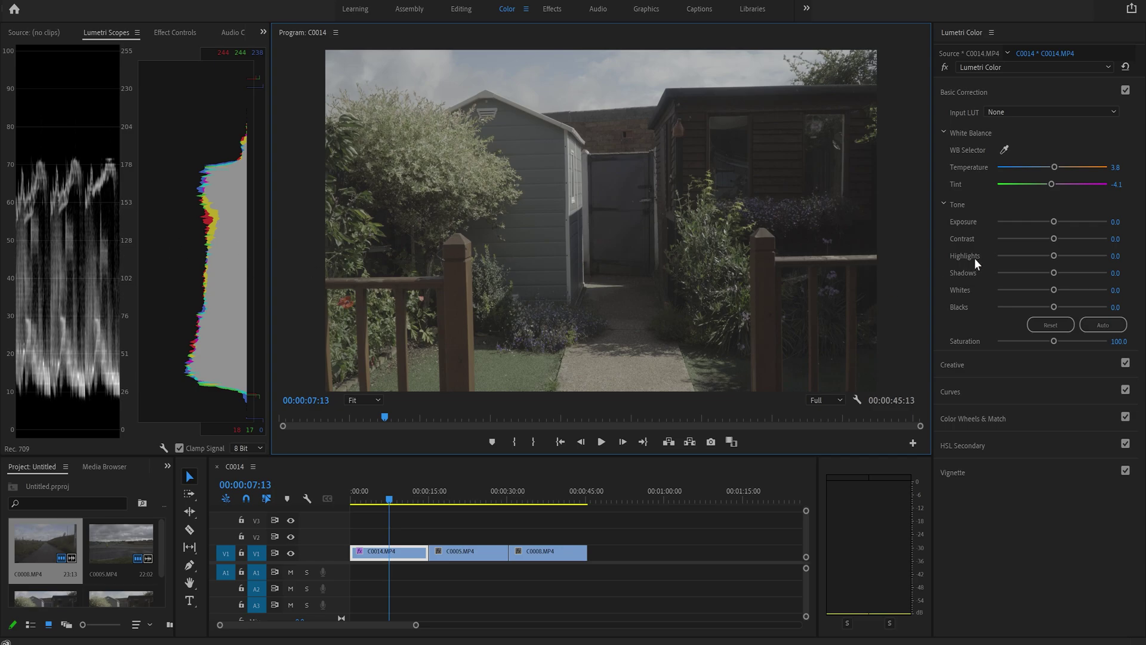
left_click_drag(1048, 221, 1062, 221)
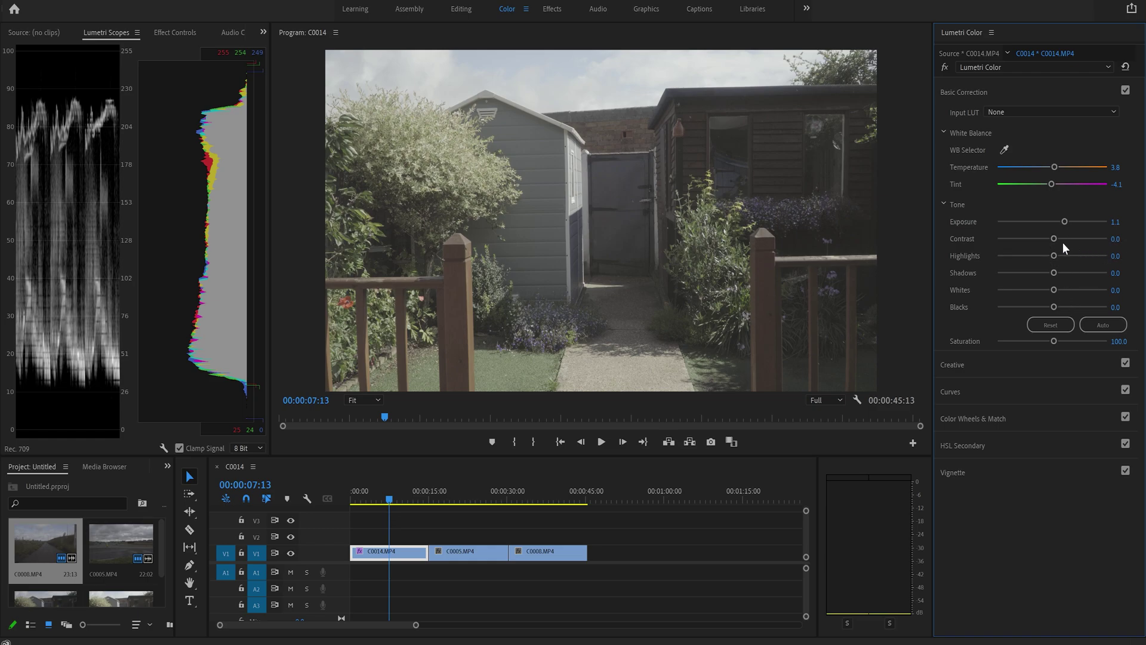
- Enter 80 as the garden clip's Contrast value
left_click(1116, 239)
type("80")
key("Return")
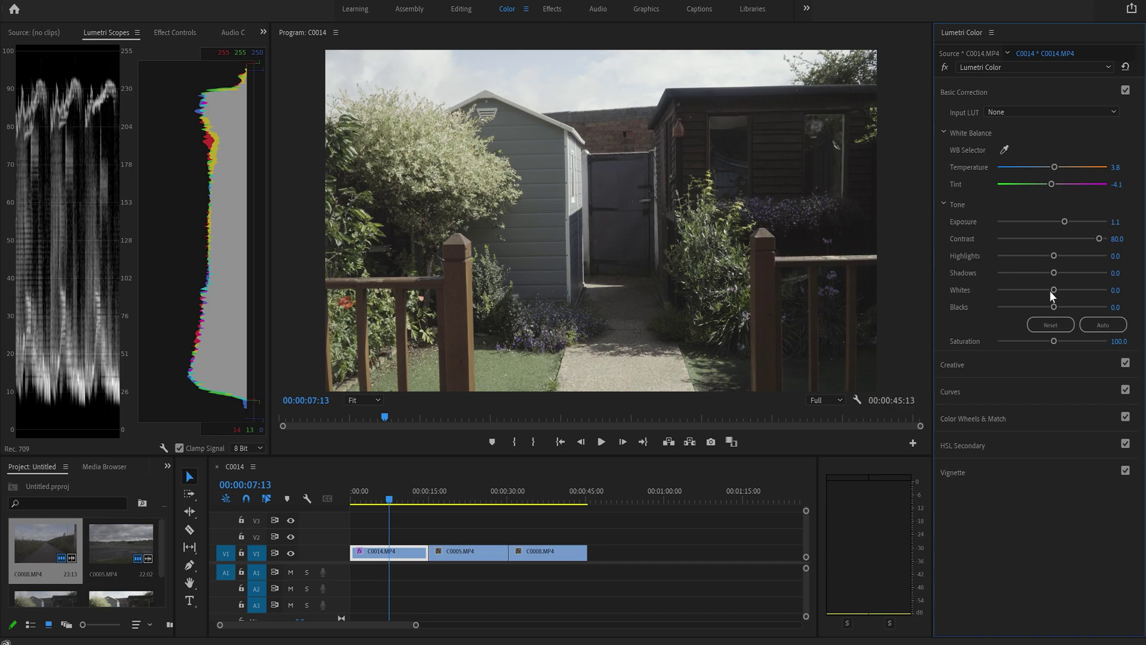
- Raise the garden clip's Whites to 22.2 and lower its Blacks to -13.5
left_click_drag(1052, 292, 1062, 291)
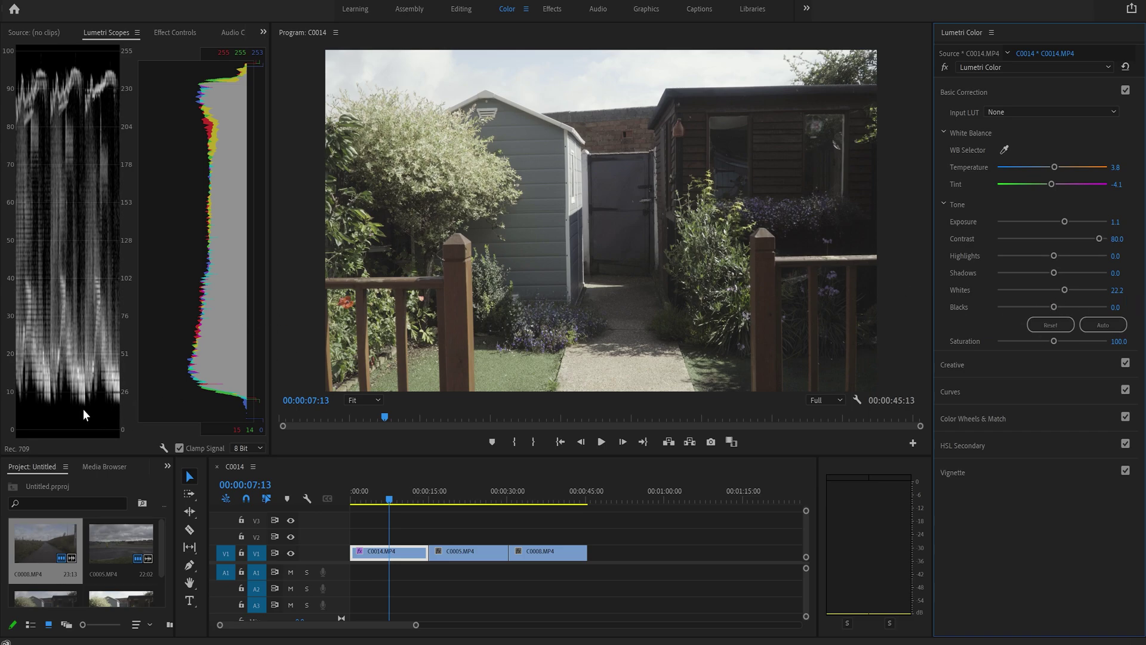
left_click(1039, 328)
left_click_drag(1053, 306, 1045, 310)
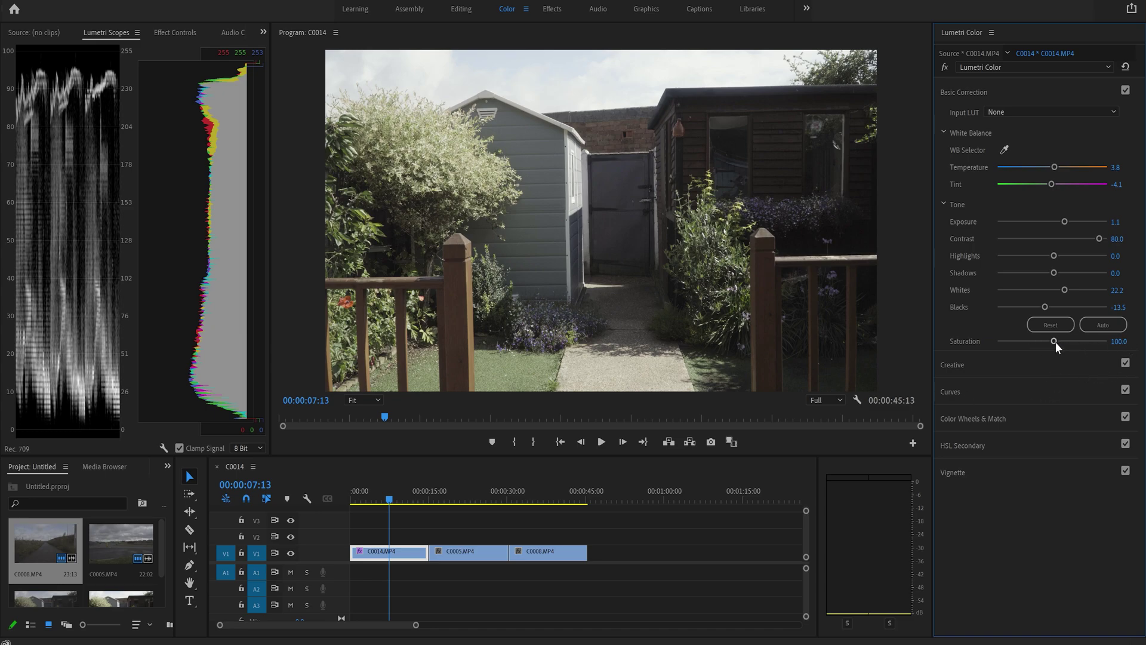
- Set the garden clip's Saturation to 130
left_click(1118, 341)
type("130")
key("Return")
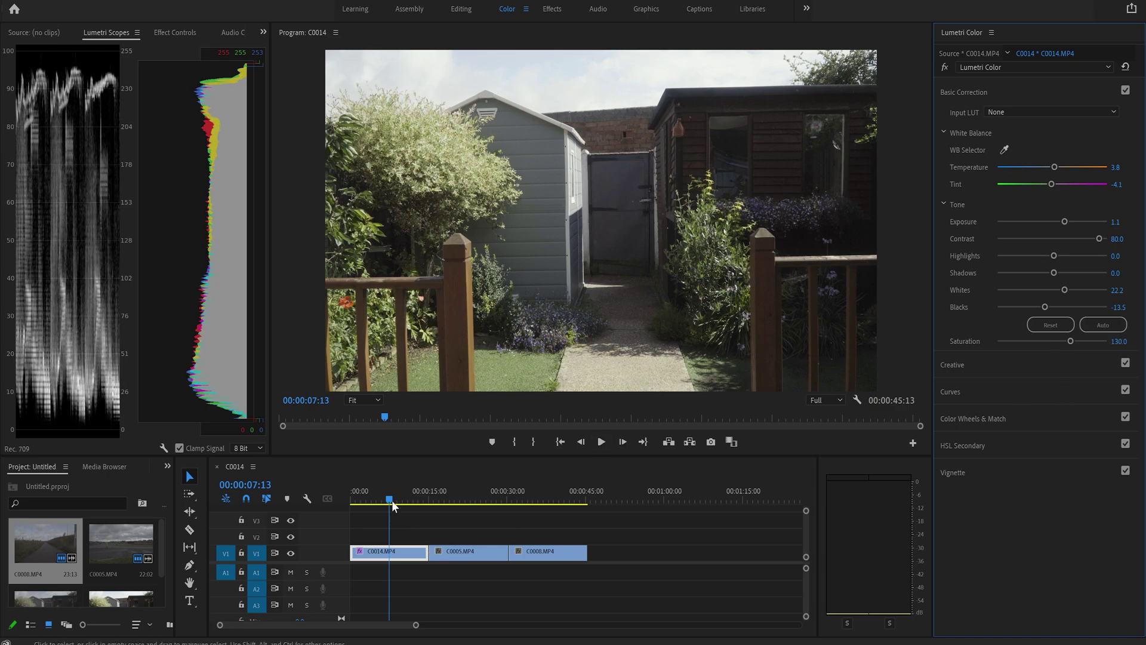
left_click_drag(390, 500, 357, 501)
left_click(601, 442)
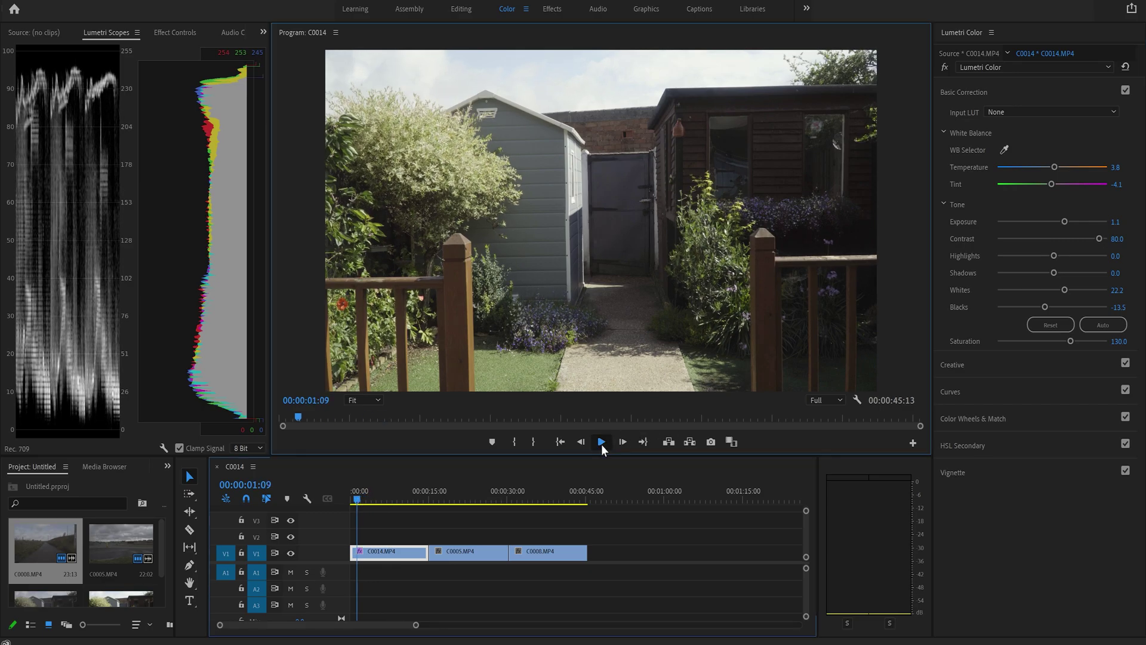
left_click(1125, 91)
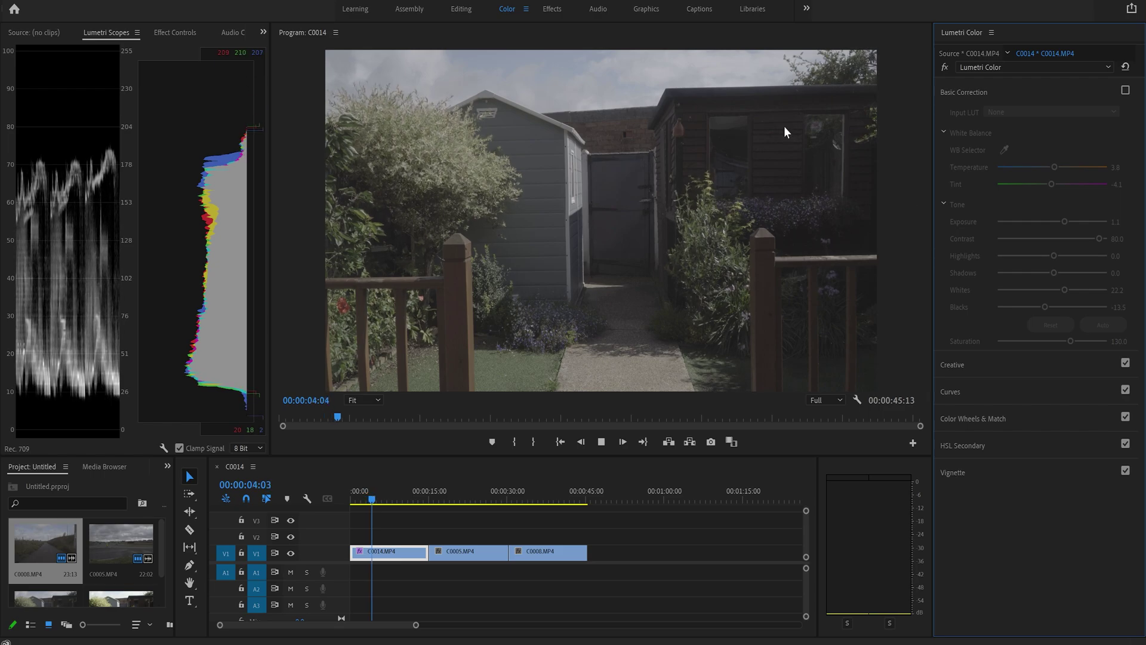
left_click(1125, 90)
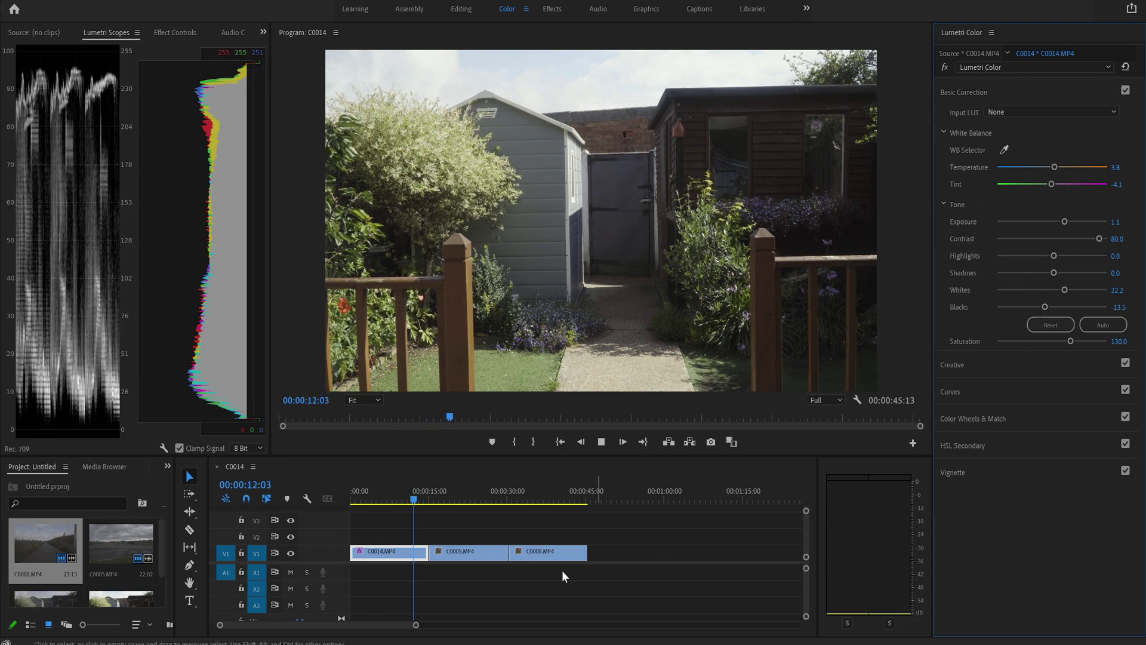
- On clip C0005, white-balance off the white car, giving Temperature 5.6
left_click(601, 445)
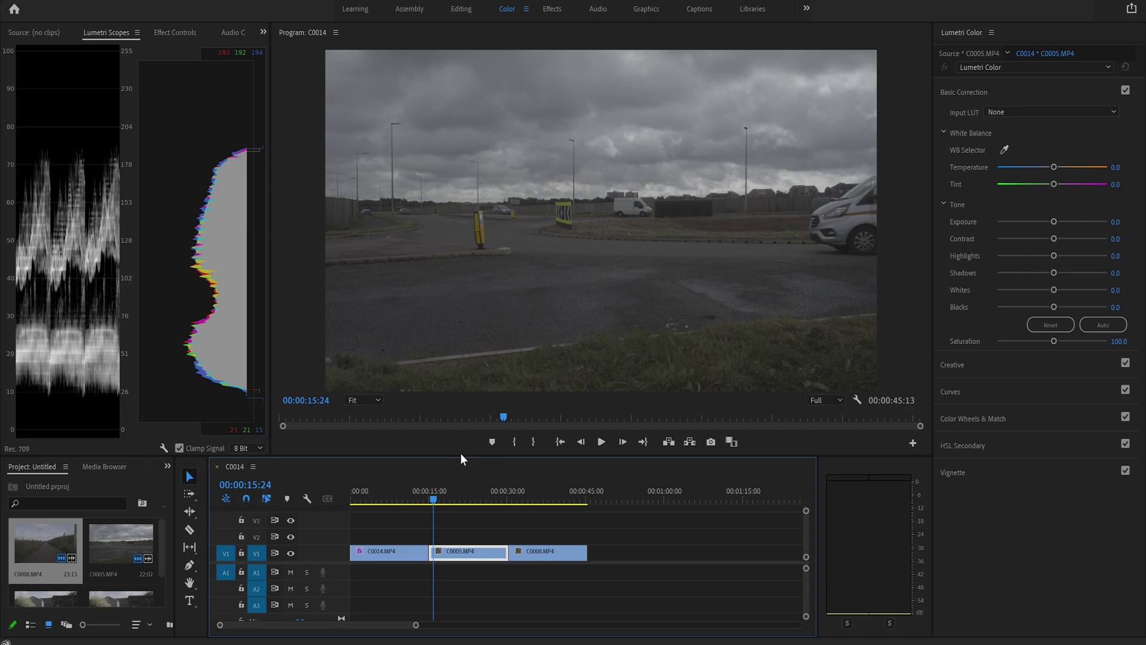
left_click_drag(434, 499, 448, 499)
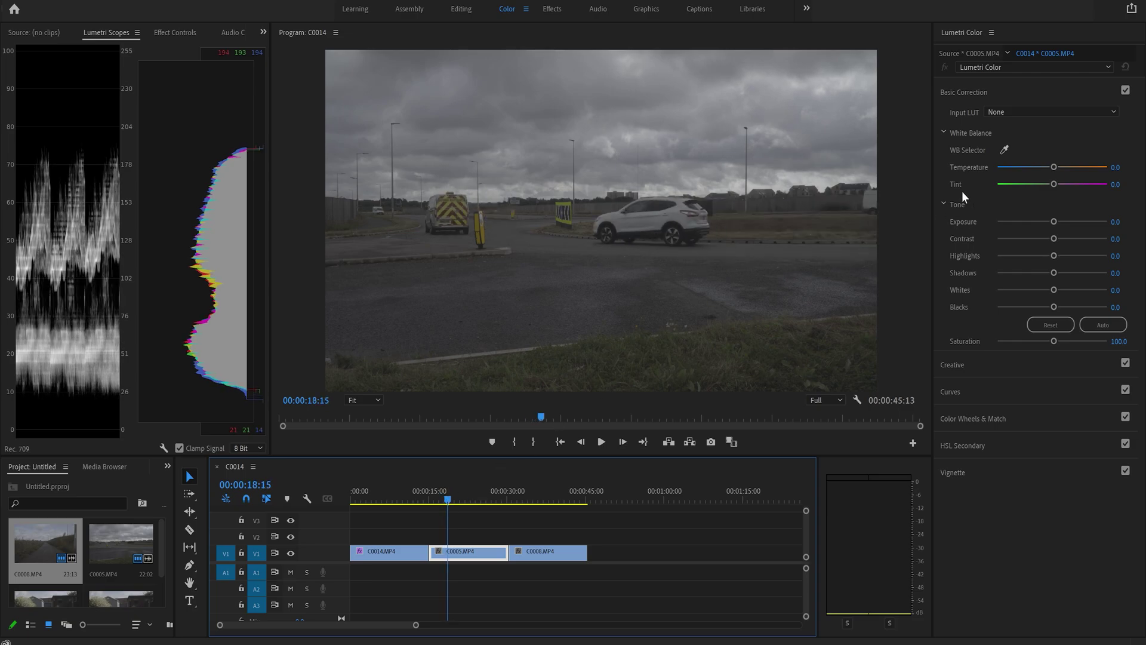
left_click(1003, 149)
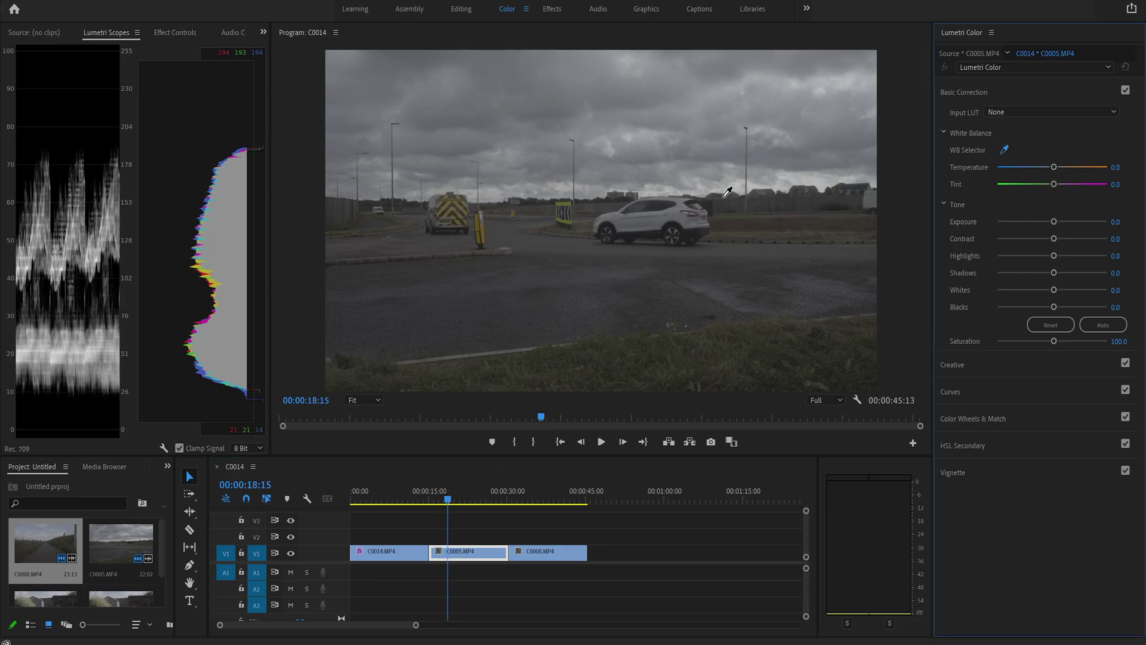
left_click(685, 207)
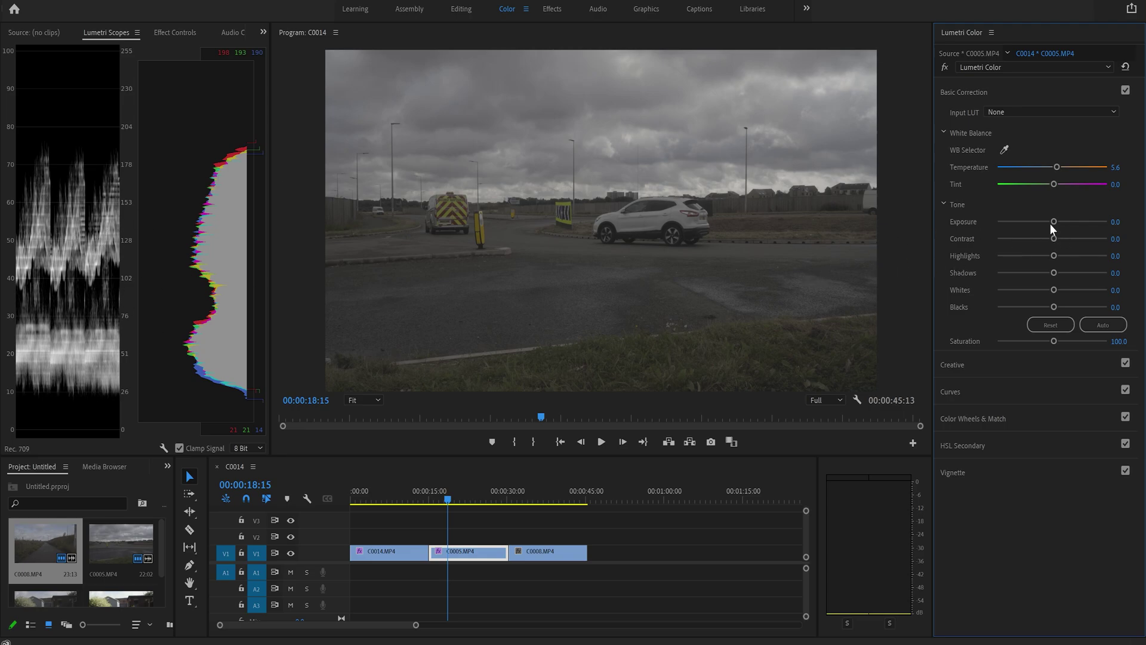
- Set C0005's Exposure to 0.9 and Contrast to 80
left_click_drag(1052, 222, 1062, 221)
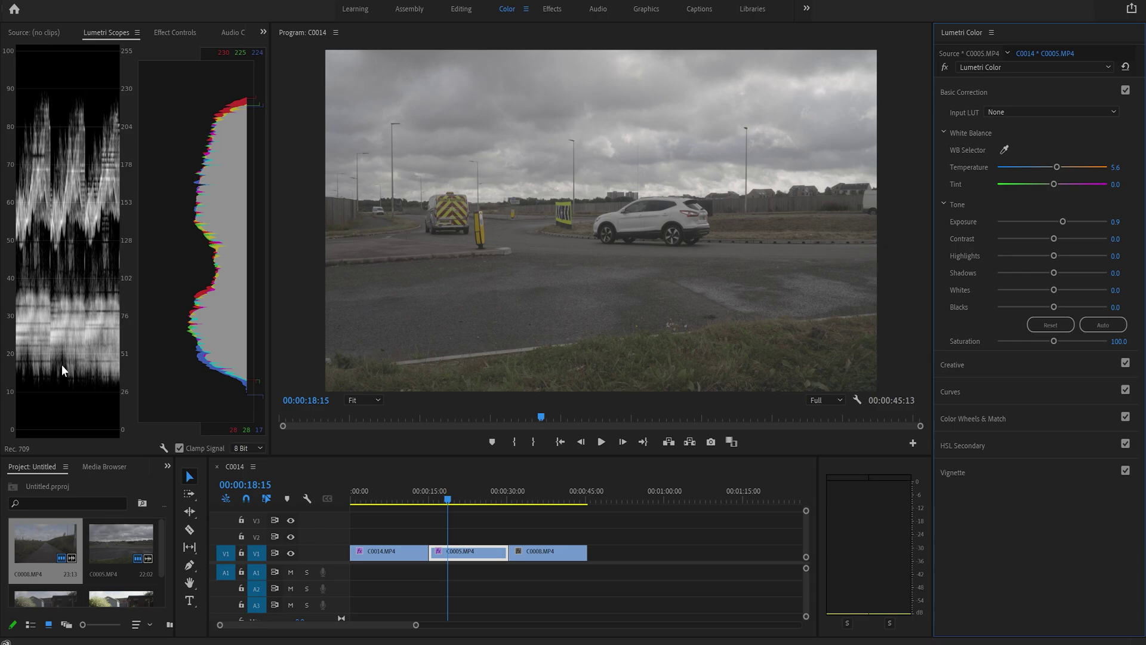
left_click(1116, 240)
type("80")
key("Return")
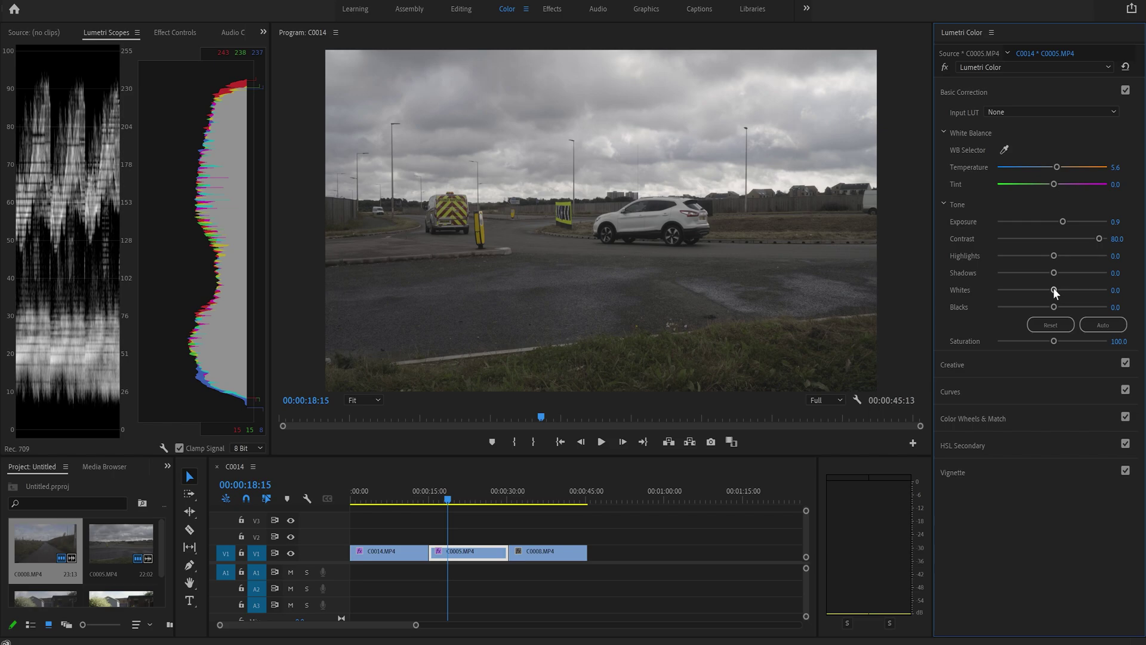
- Set C0005's Whites to 12.4, Blacks to -16.8 and Saturation to 130
left_click_drag(1053, 288, 1059, 287)
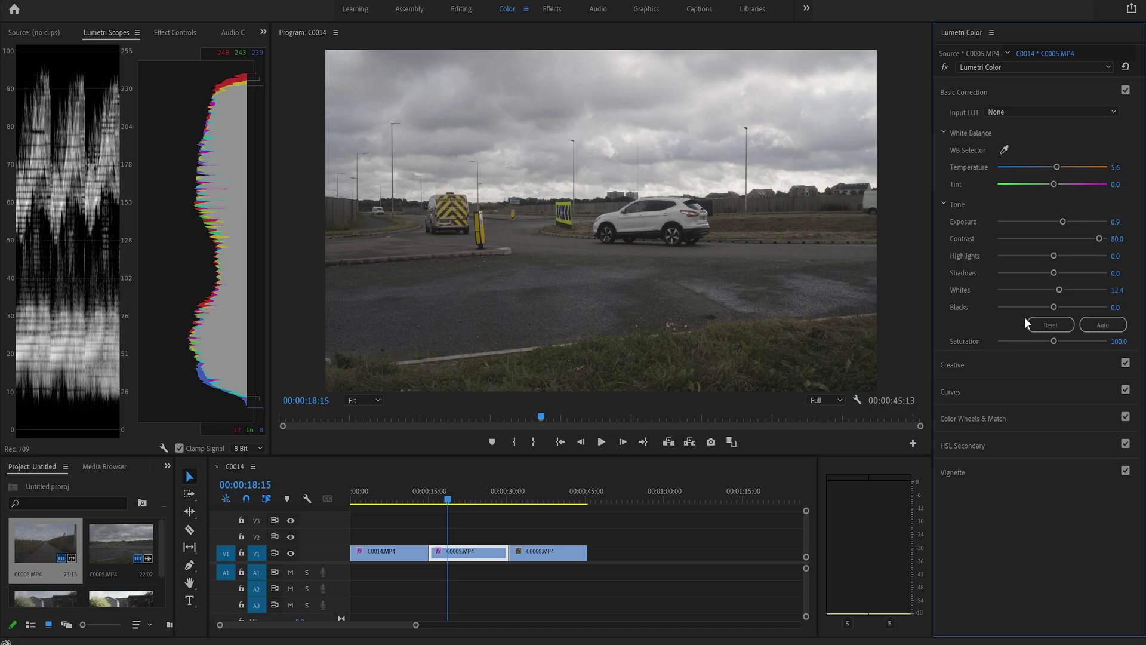
left_click_drag(1054, 307, 1043, 310)
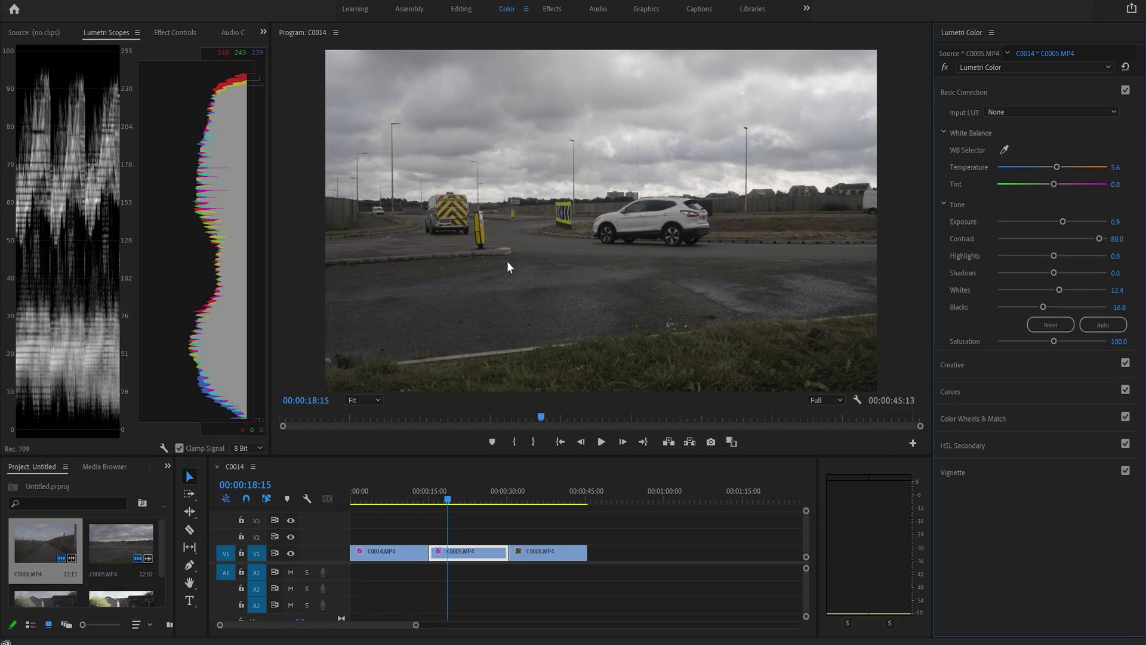
left_click(1119, 341)
type("130")
key("Return")
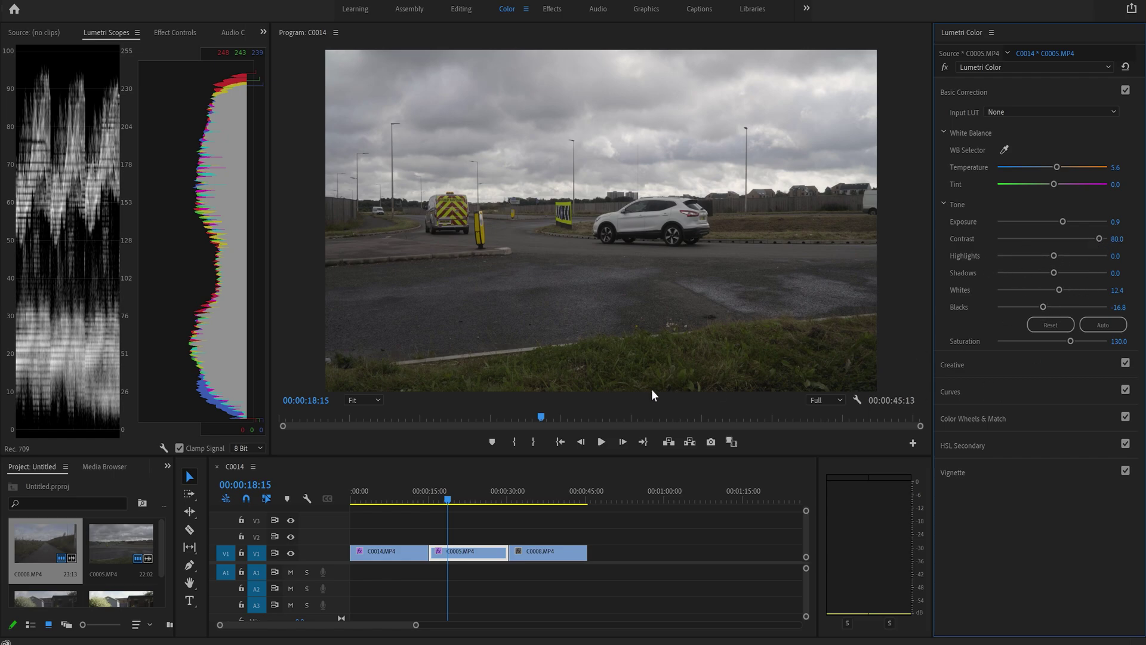
left_click_drag(446, 499, 436, 499)
left_click(1125, 90)
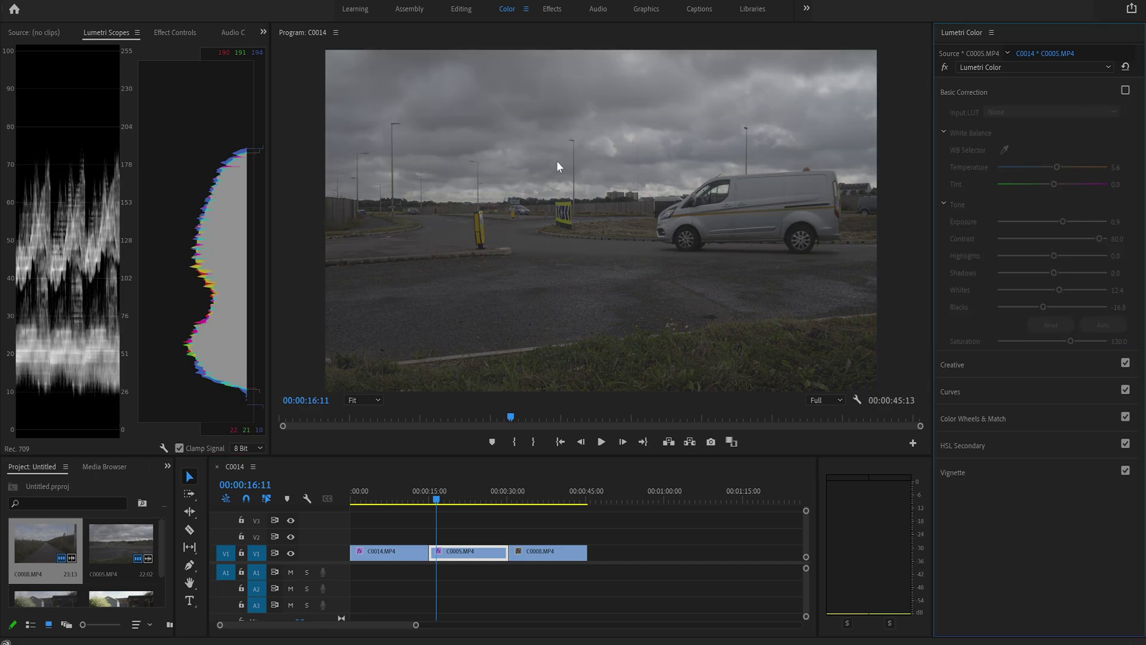
left_click(601, 442)
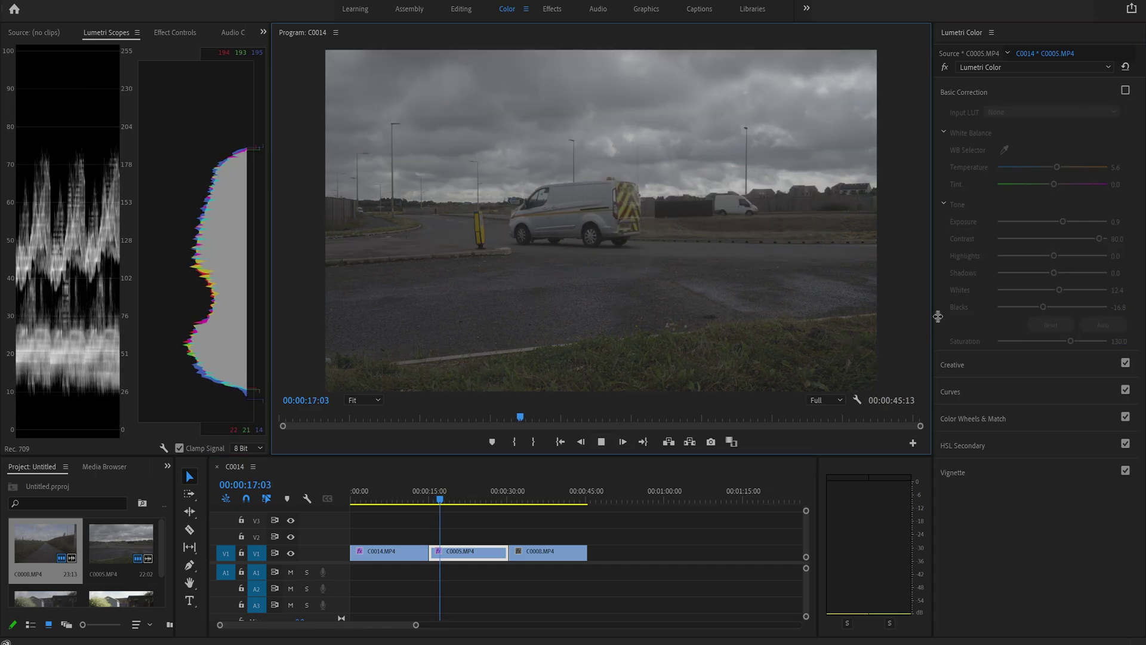
left_click(1126, 90)
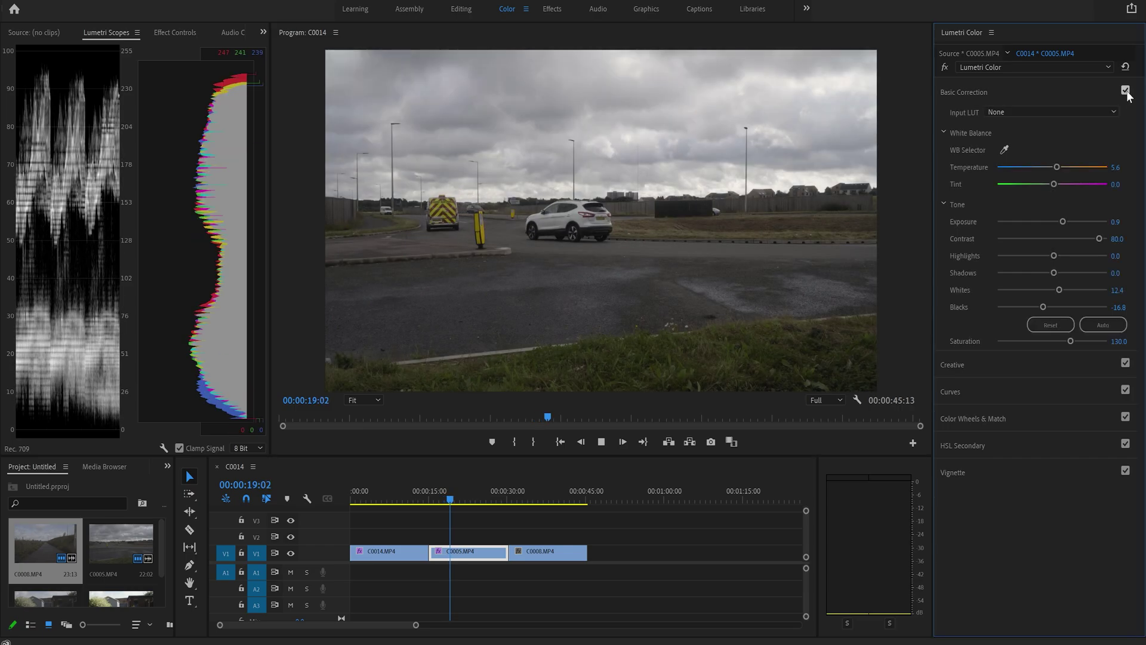
left_click(1125, 91)
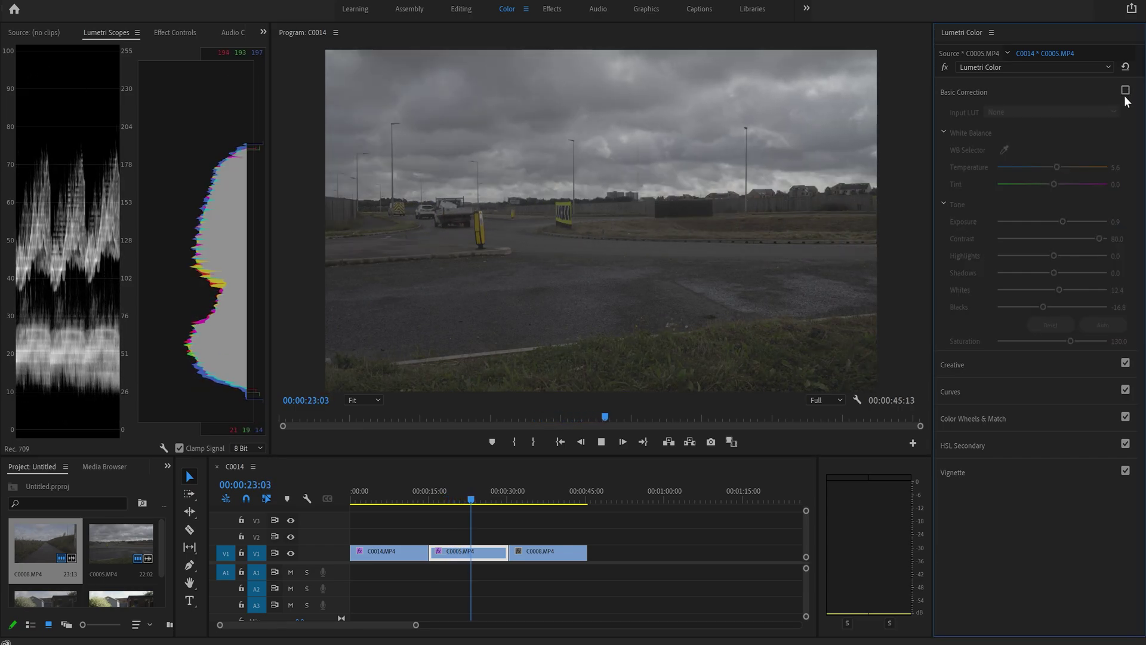
left_click(1125, 90)
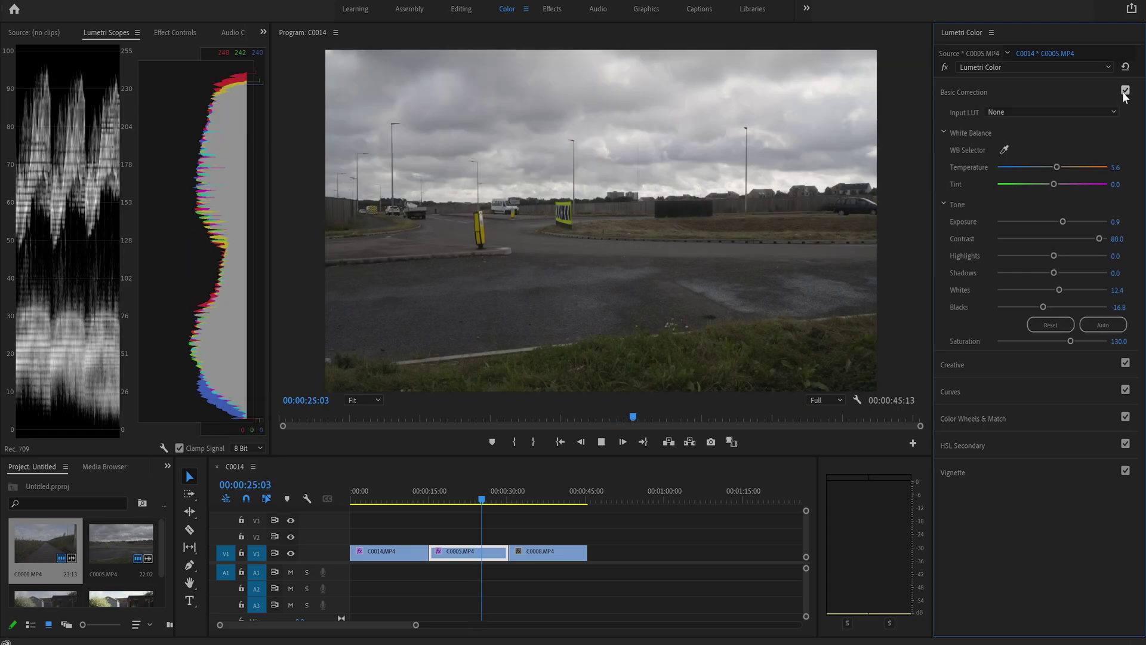
left_click(1125, 90)
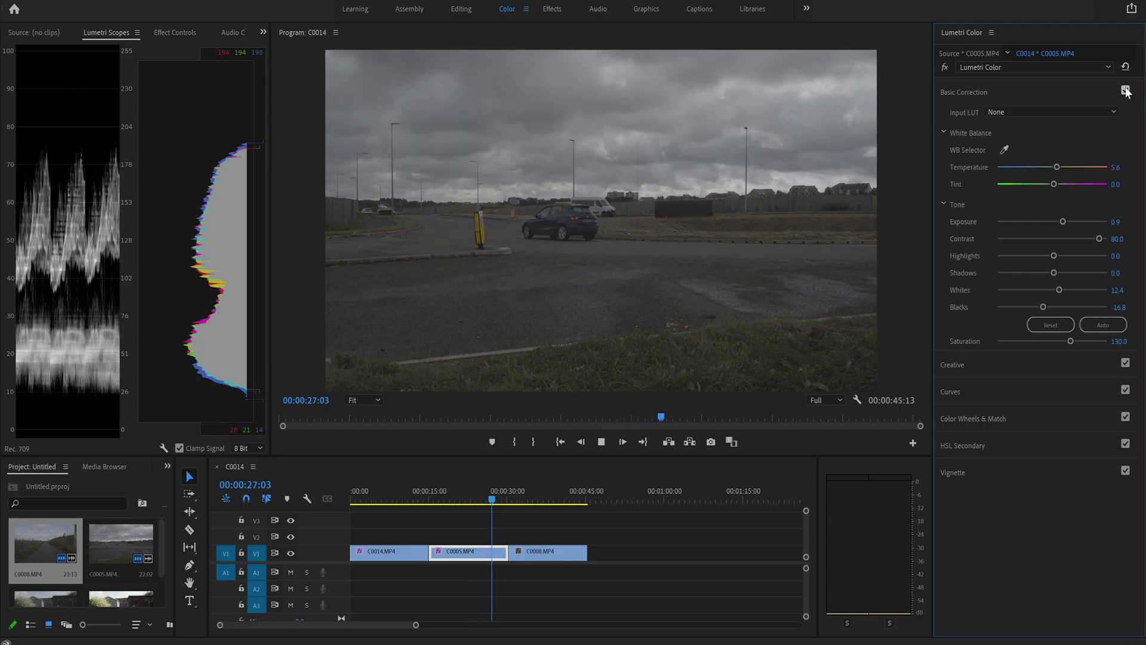
left_click(1125, 90)
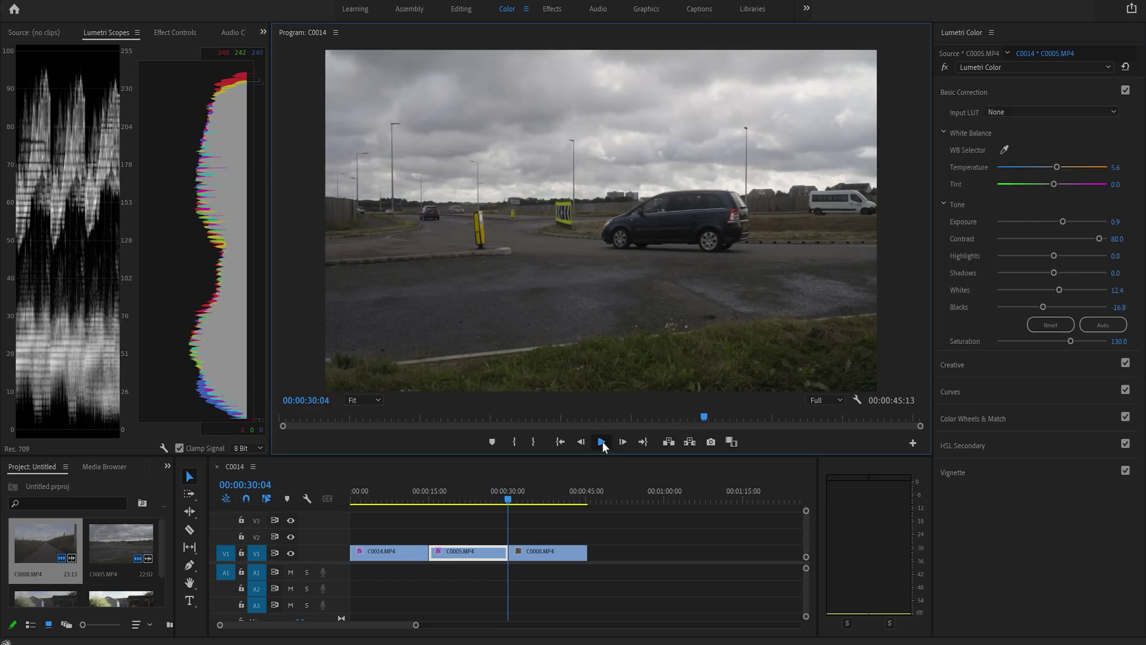
- Stop on C0008 and white-balance off the grey concrete post to Temperature 1.6, Tint -2.9
left_click(602, 441)
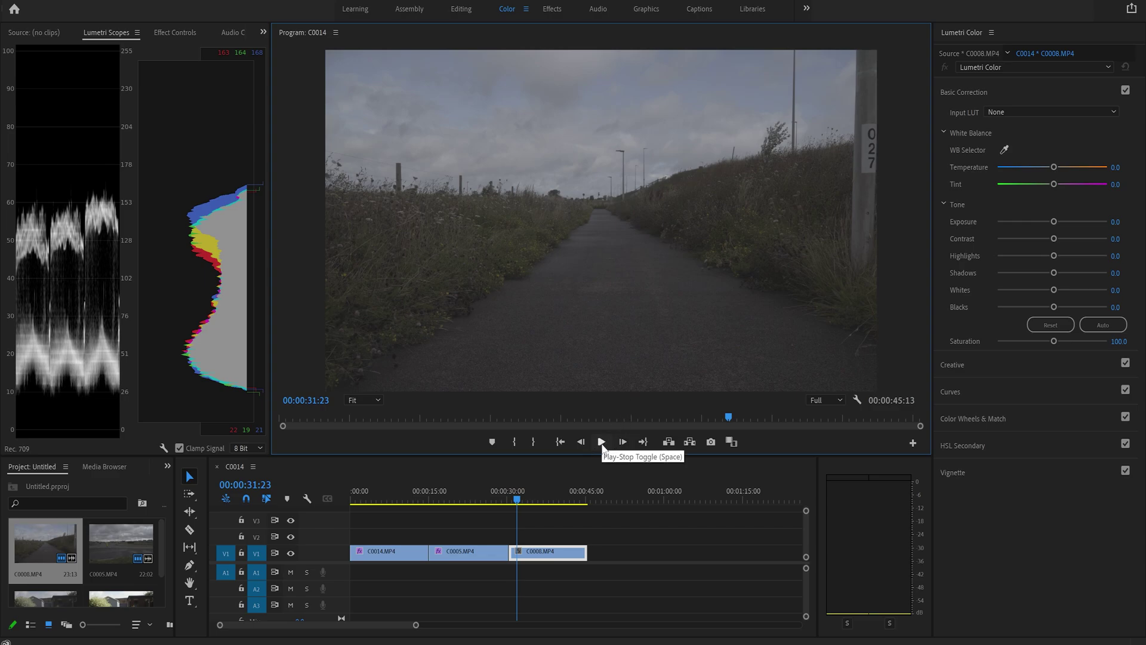
left_click(1004, 150)
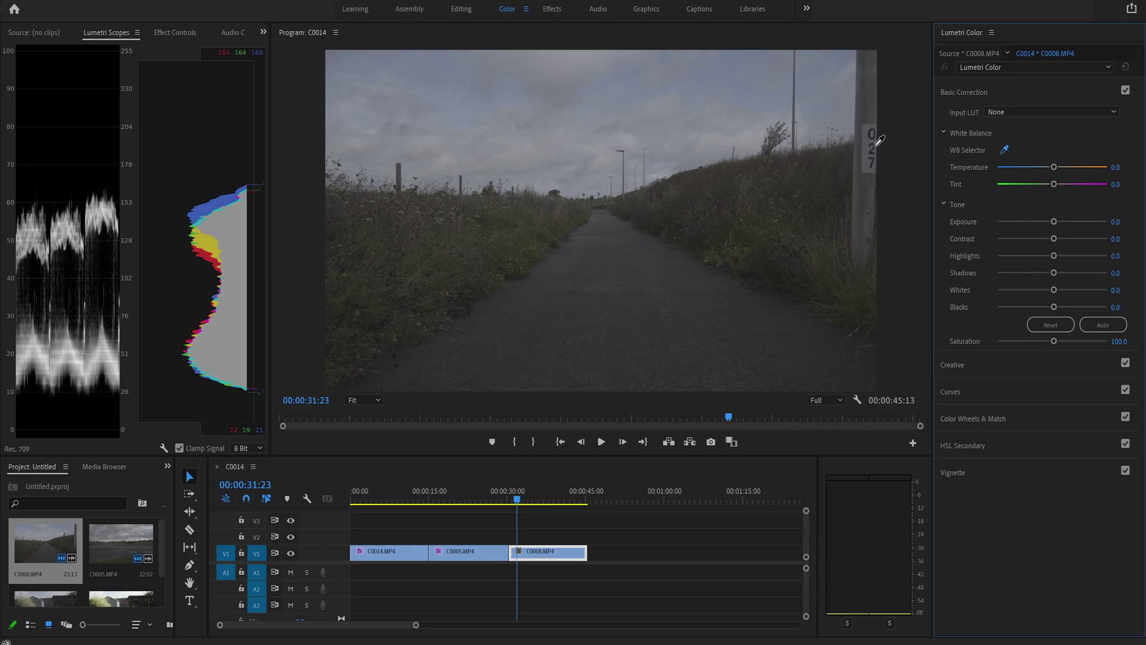
left_click(874, 146)
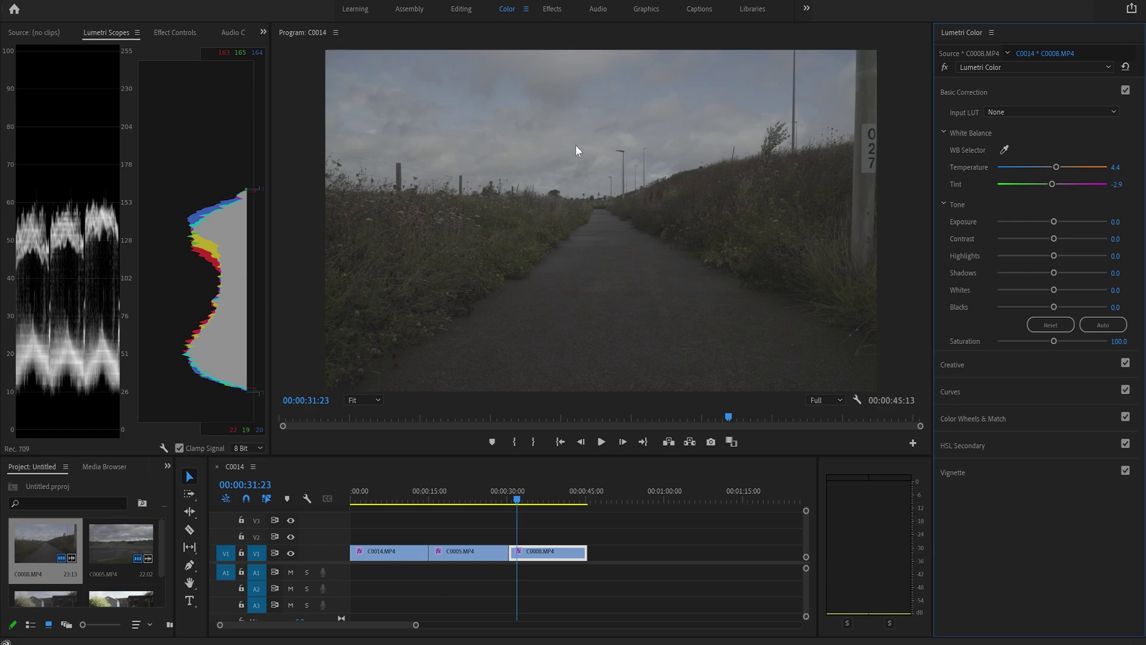
left_click_drag(1055, 166, 1054, 171)
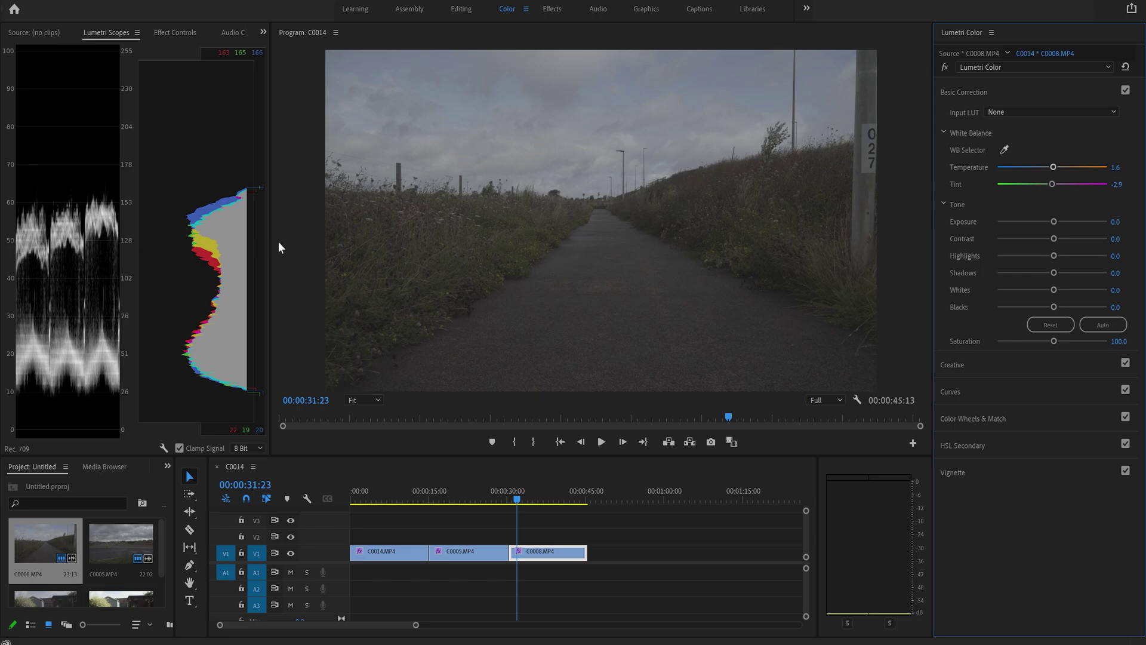
- Give C0008 Exposure 1.5, Contrast 80, Whites 52.4 and Blacks -24.3
left_click_drag(1050, 223, 1066, 221)
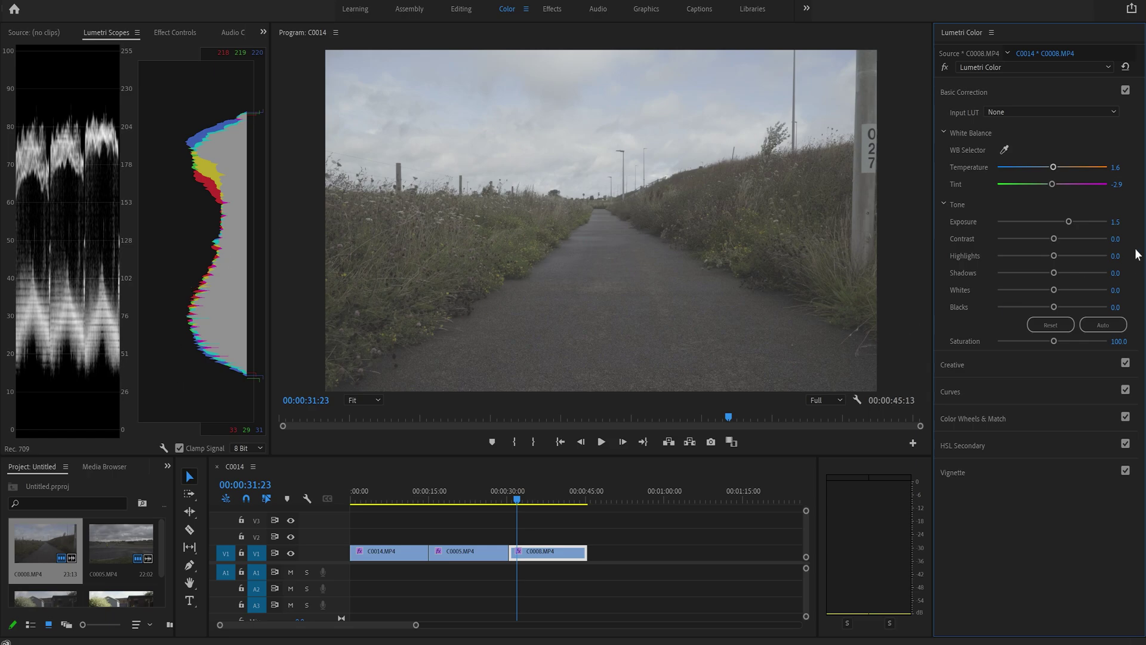
left_click(1116, 239)
type("80")
key("Return")
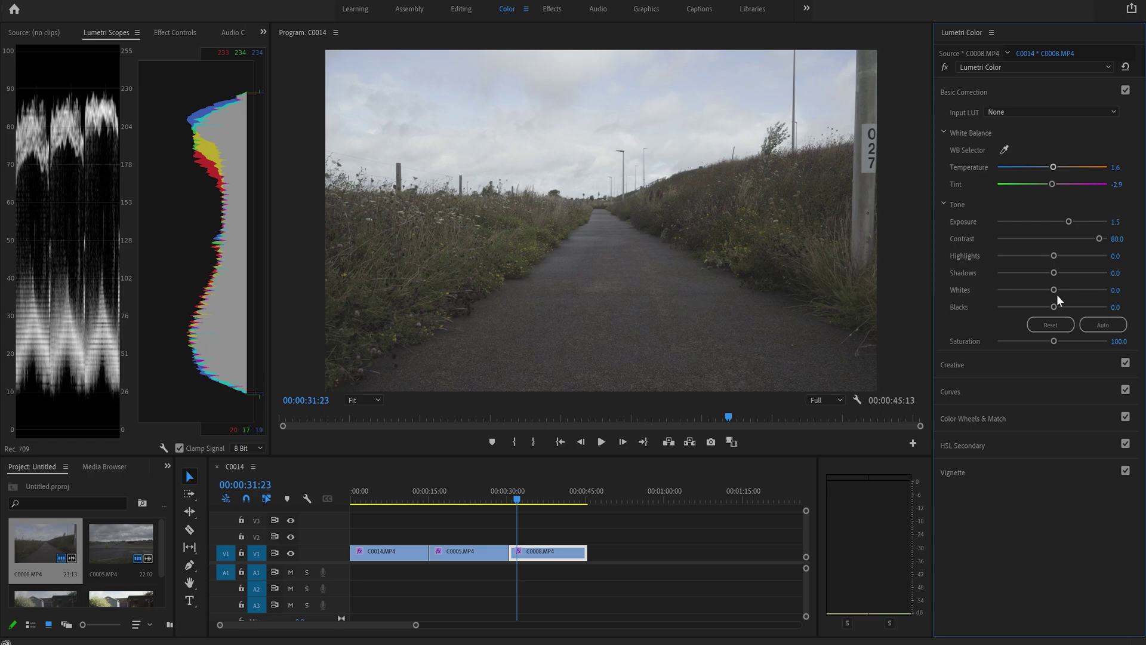
left_click_drag(1054, 290, 1079, 291)
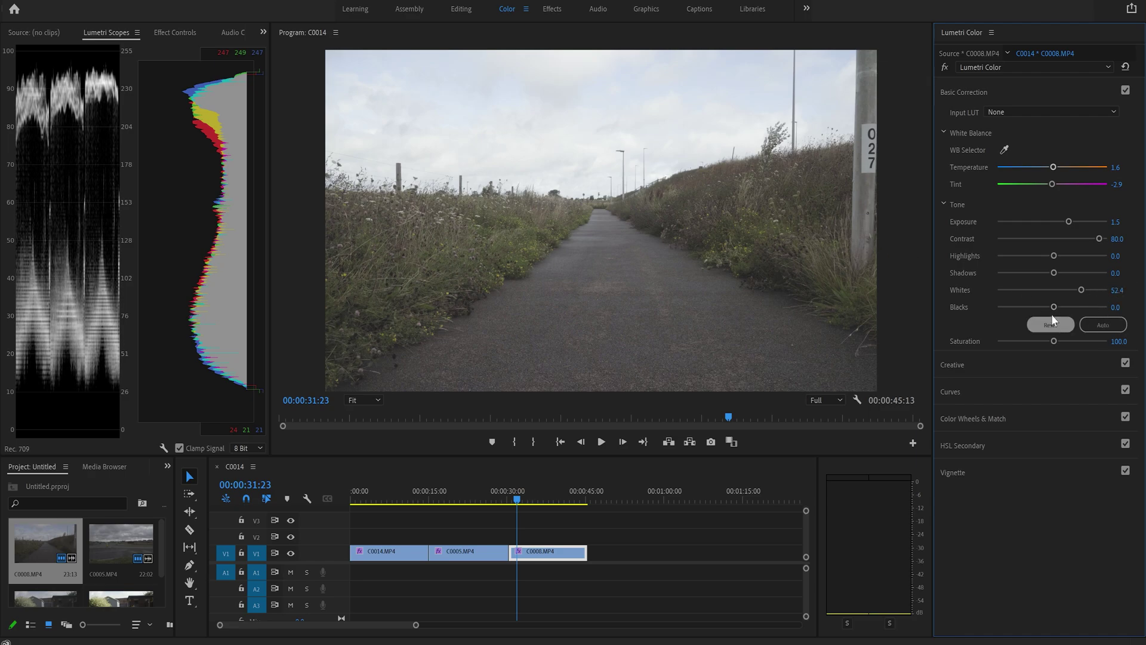
left_click_drag(1053, 307, 1038, 317)
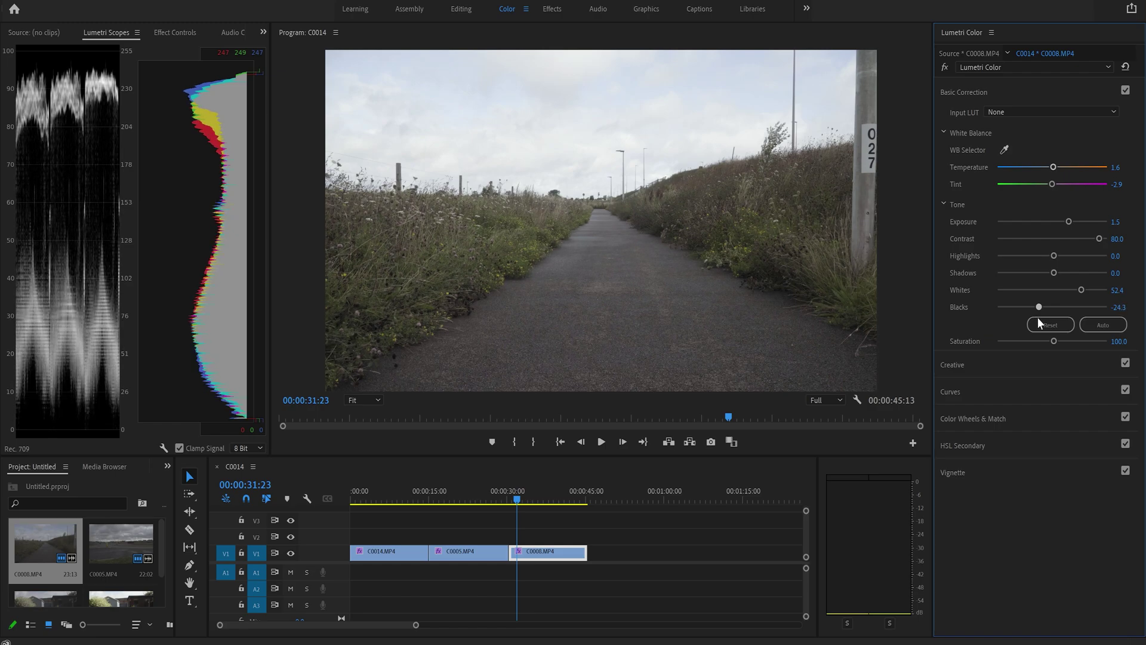
- Reset C0008's tone, then set Exposure 1.5 and Contrast 80
left_click(1036, 319)
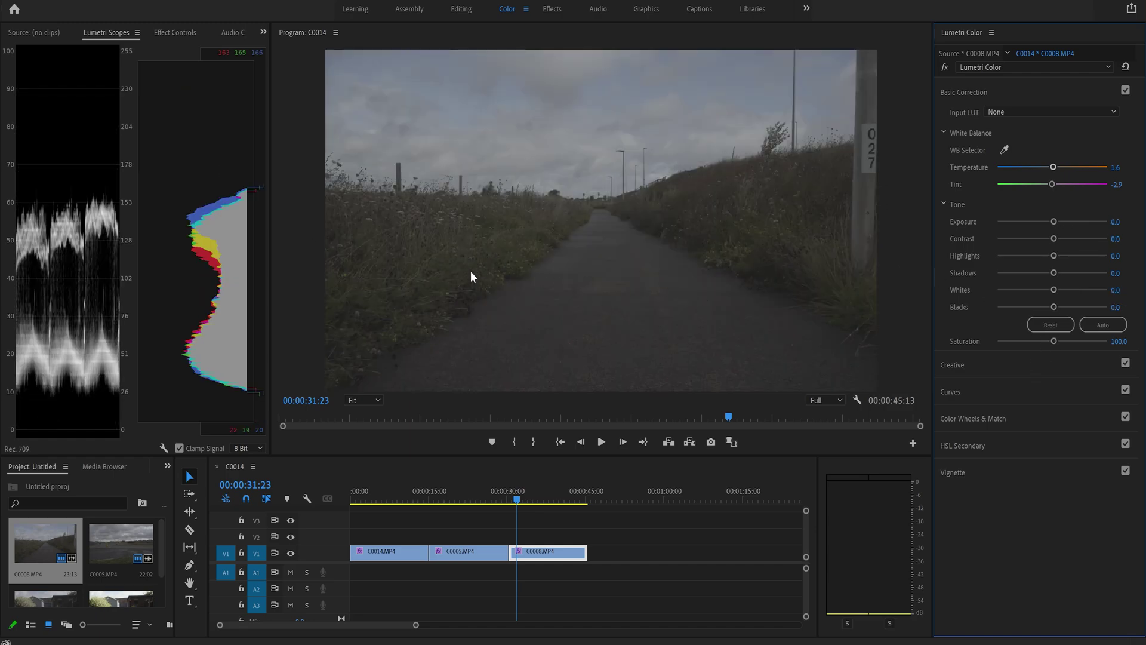
left_click_drag(1052, 221, 1082, 239)
left_click(1121, 239)
type("80")
key("Return")
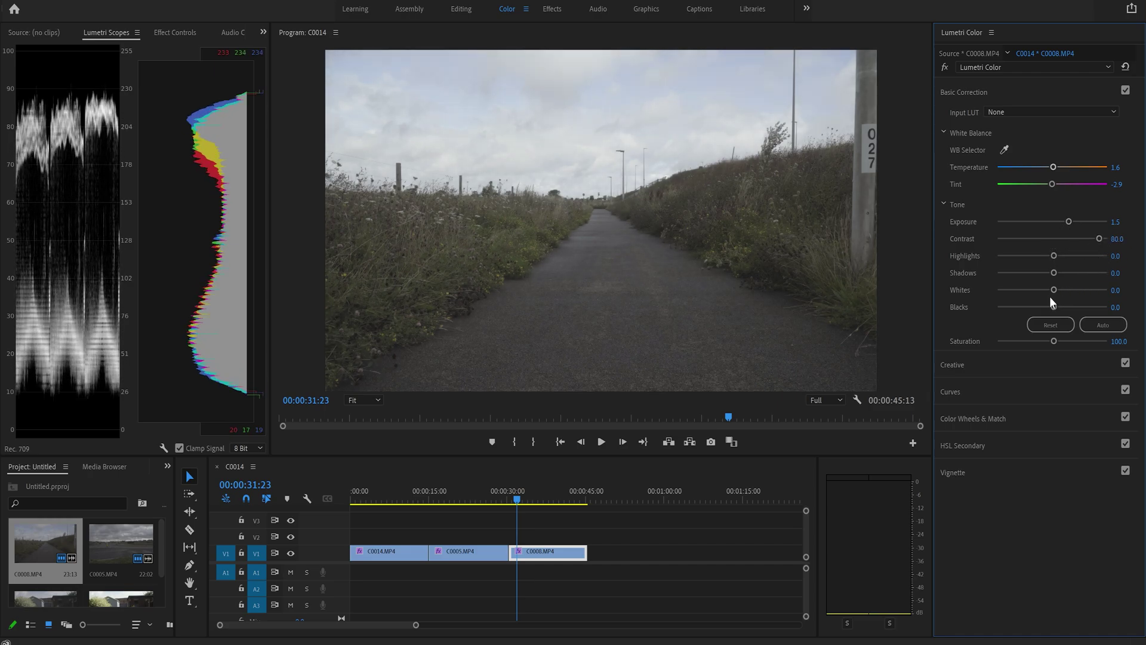
- Set C0008's Whites to 50.3 and Saturation to 130
left_click_drag(1054, 289, 1037, 308)
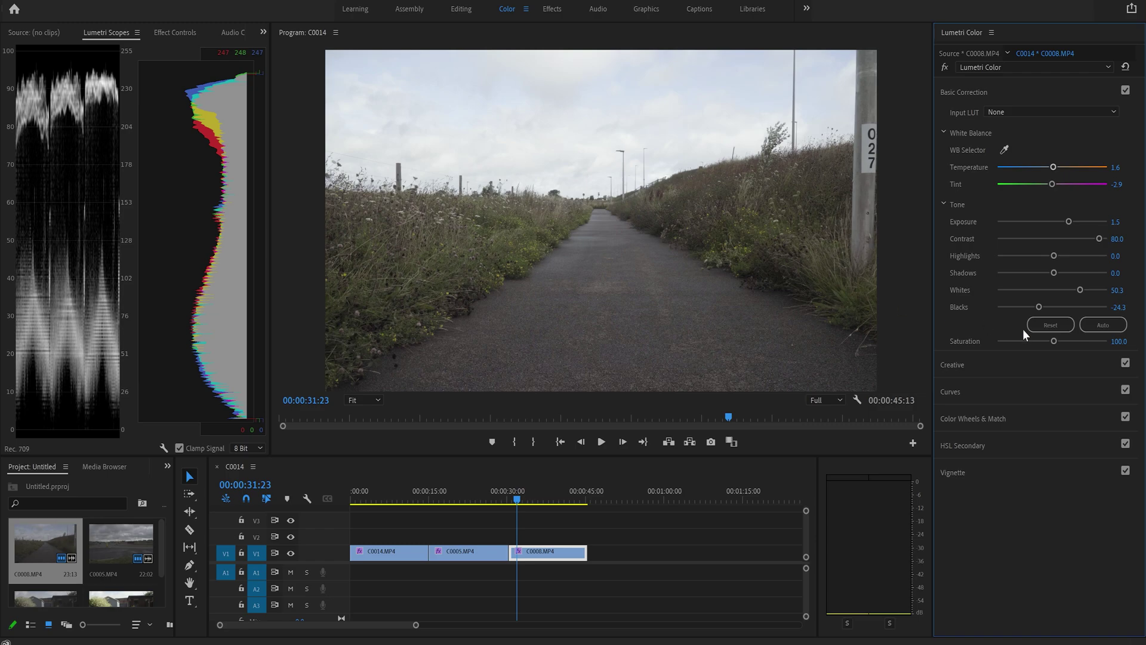
left_click(1119, 342)
type("130")
key("Return")
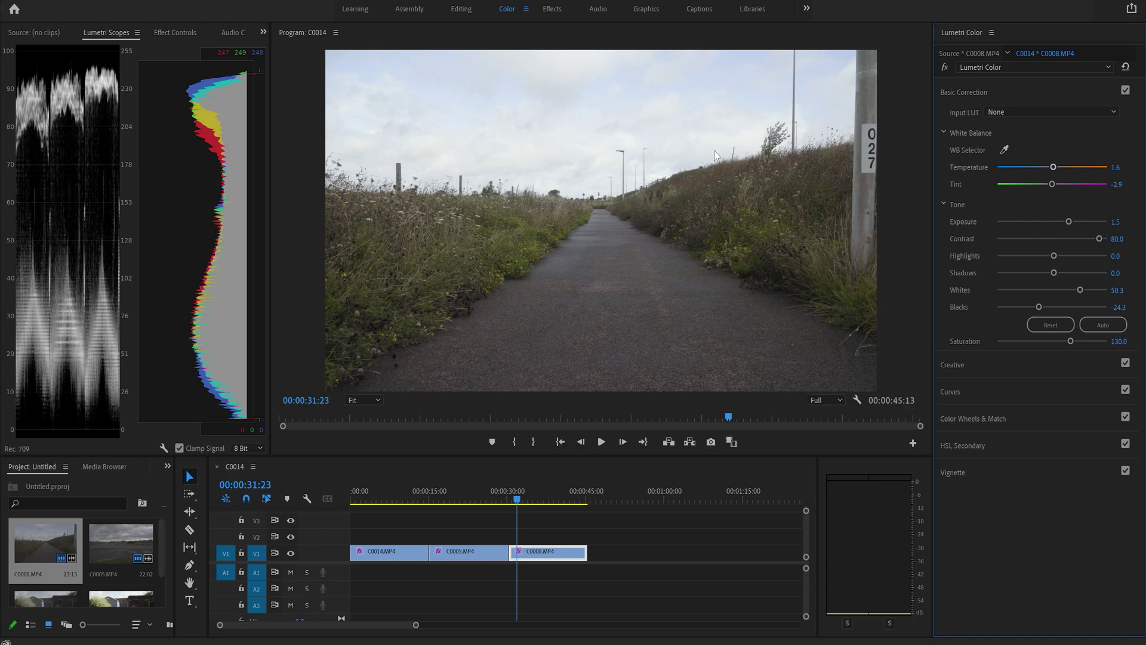
- Save the project, preview the grade, and lower C0008's Whites to 39.5
key("ctrl+s")
left_click(601, 442)
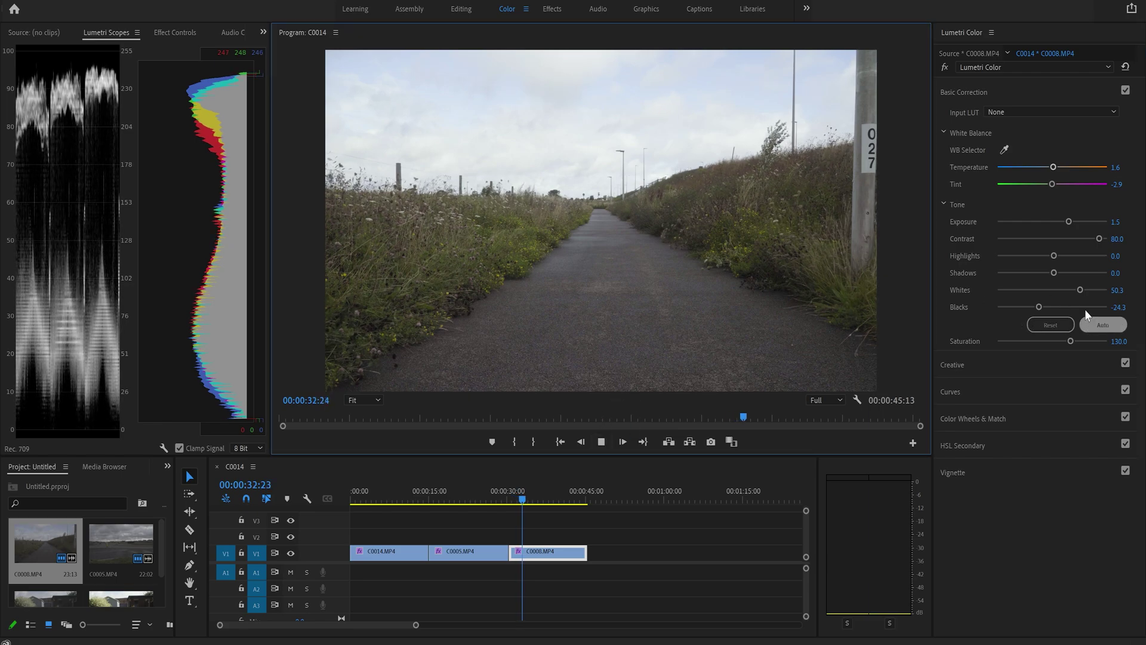
left_click_drag(1079, 293, 1072, 293)
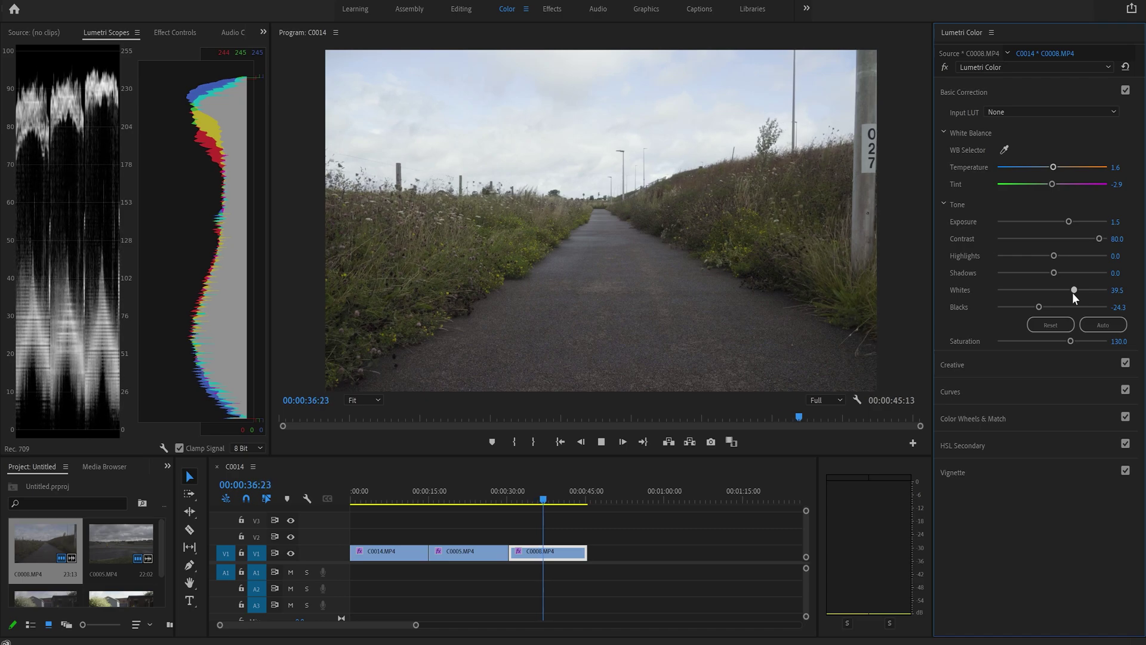
left_click(598, 444)
left_click_drag(555, 499, 521, 499)
left_click(601, 441)
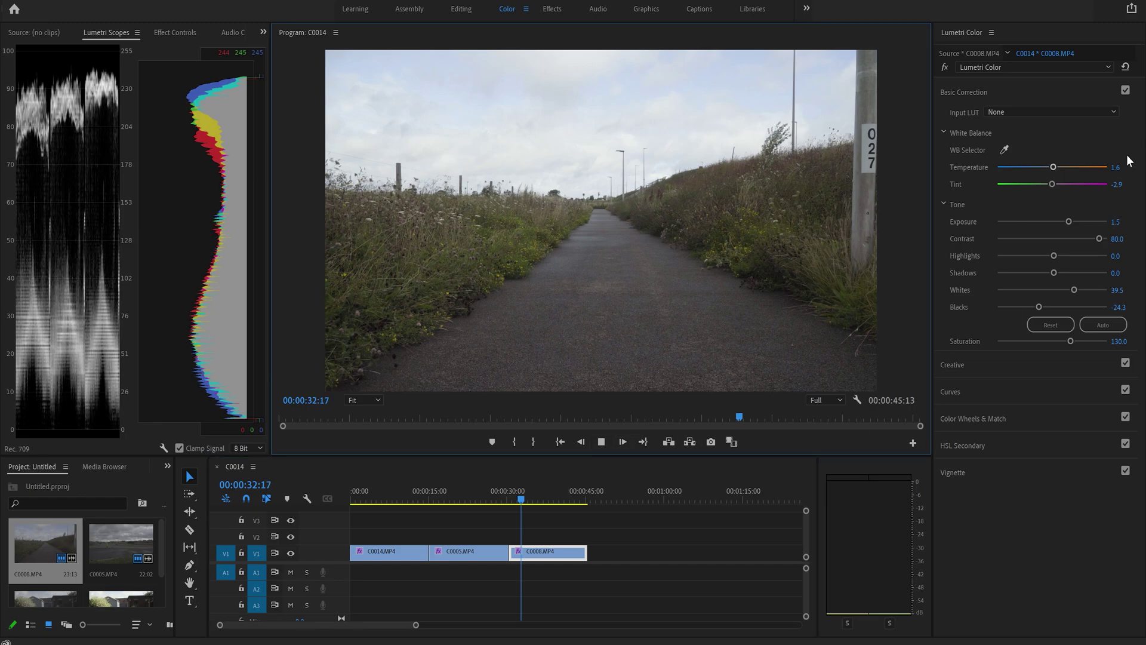
left_click(1126, 91)
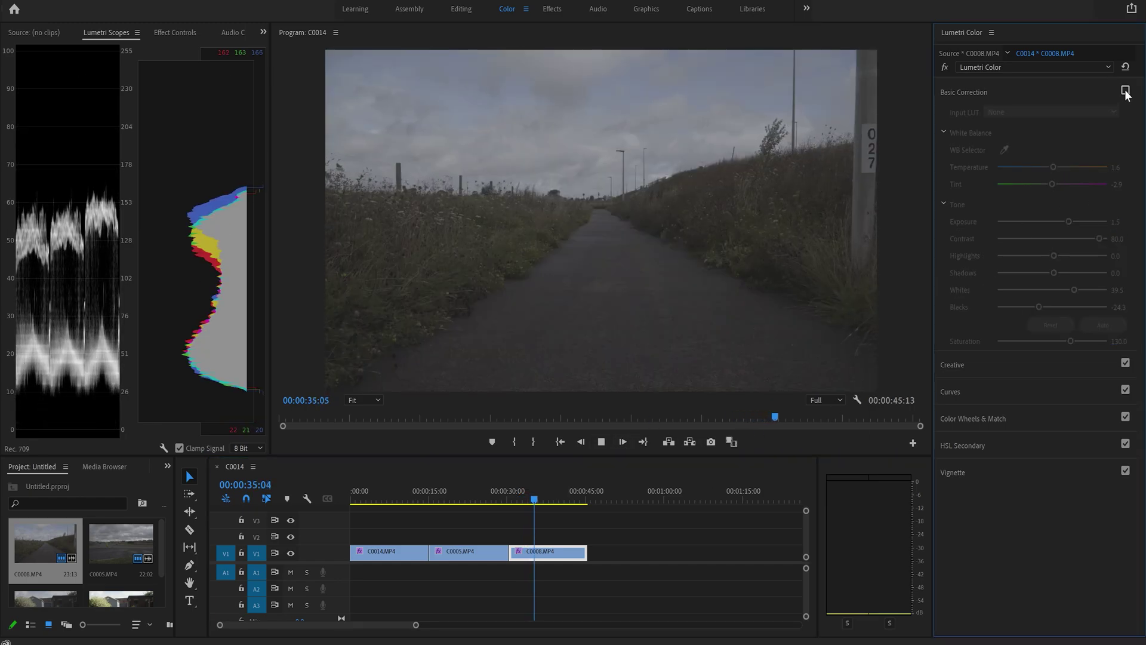
left_click(1125, 91)
left_click(1126, 91)
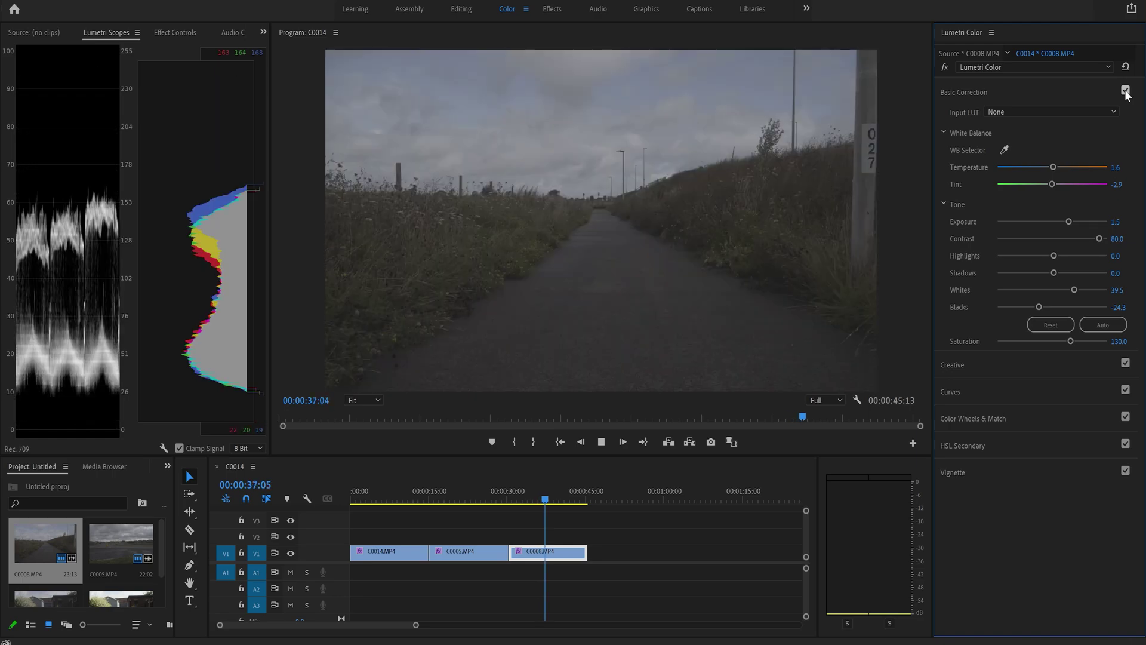
left_click(1126, 91)
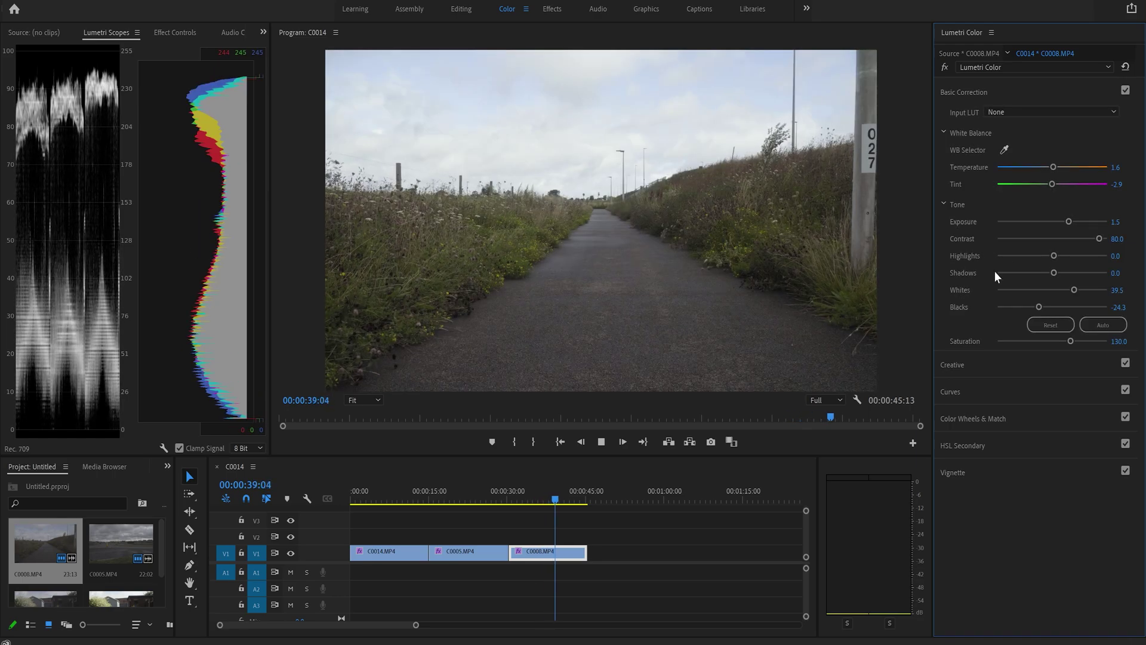
left_click(601, 442)
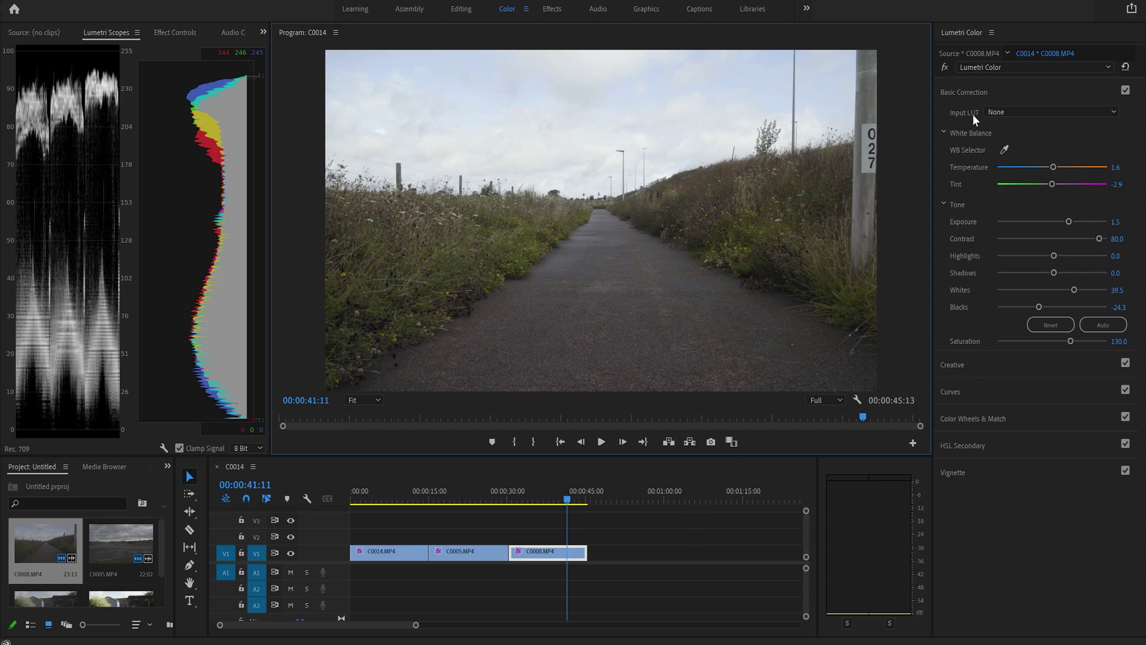
- Collapse Basic Correction, briefly expand Creative, then collapse it so only section headings show
left_click(975, 92)
left_click(959, 121)
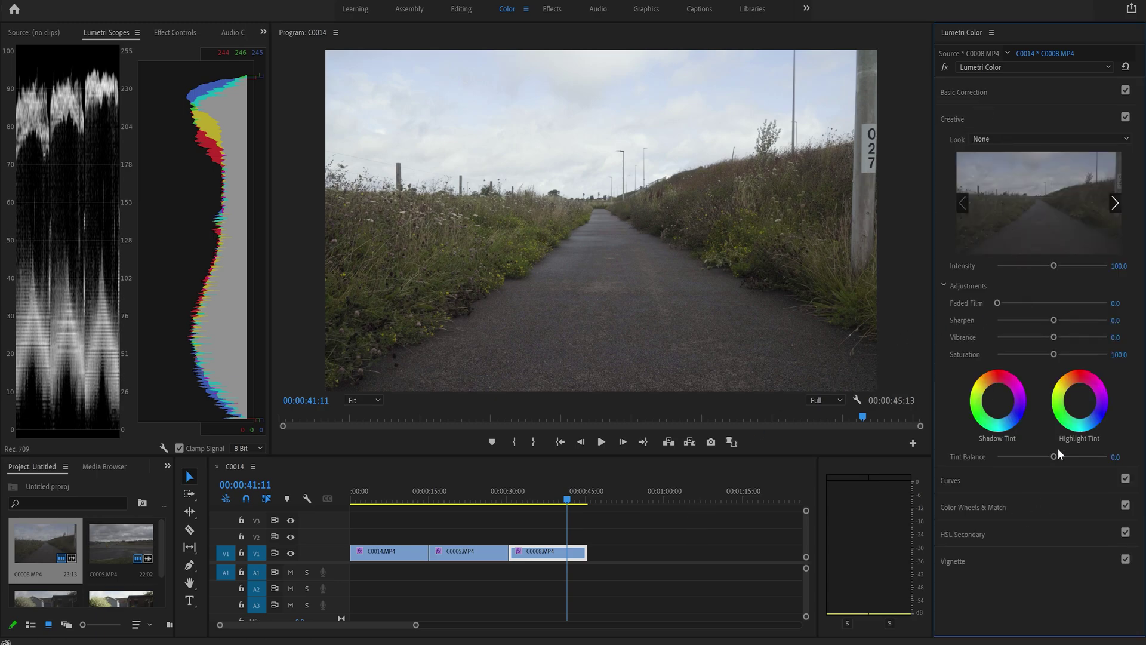
left_click(957, 118)
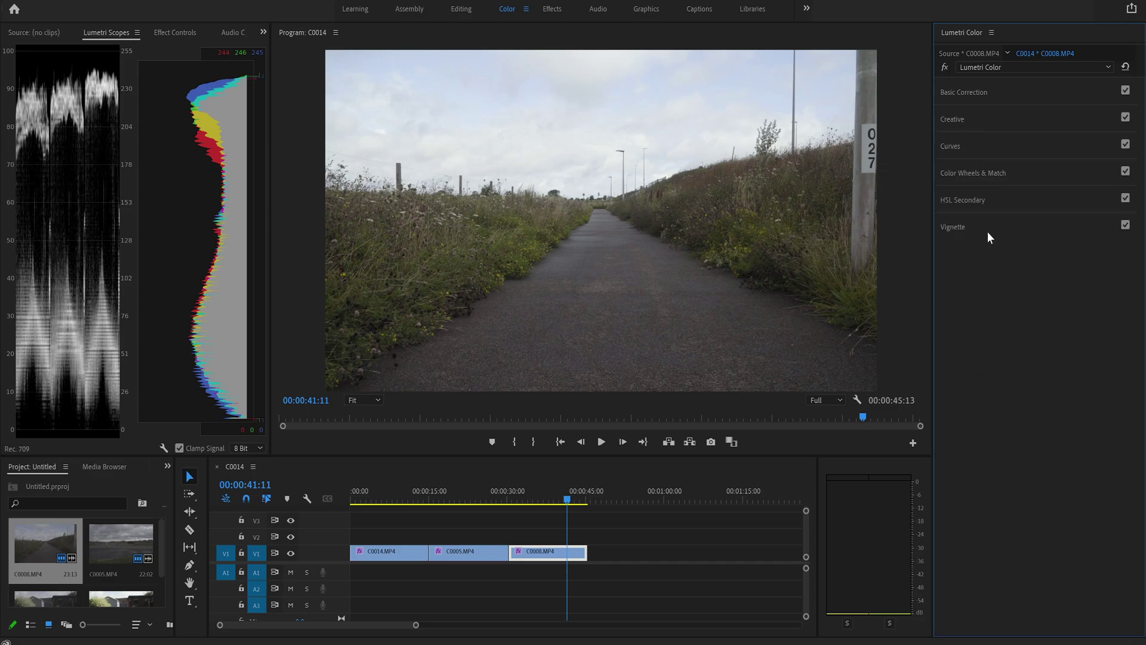